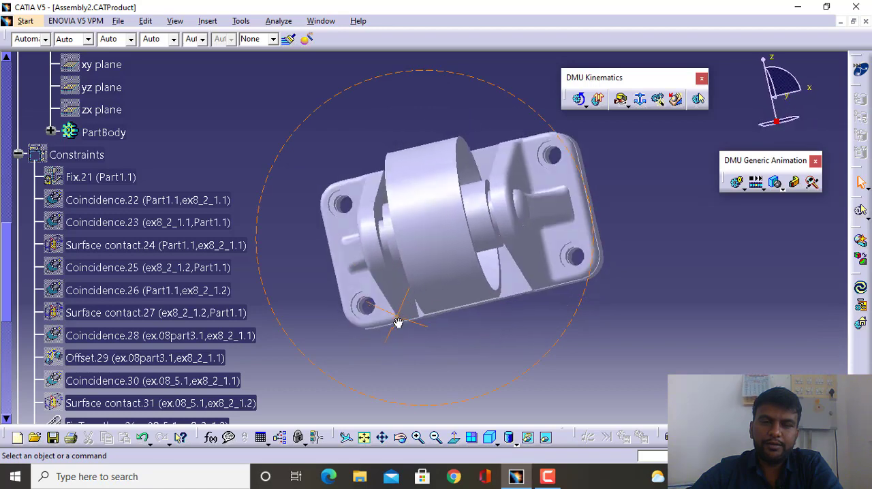
- Inspect the wheel assembly from several angles and collapse its Constraints branch in the specification tree
{"action": "middle_click_drag", "start_coordinate": [306, 177], "coordinate": [386, 238]}
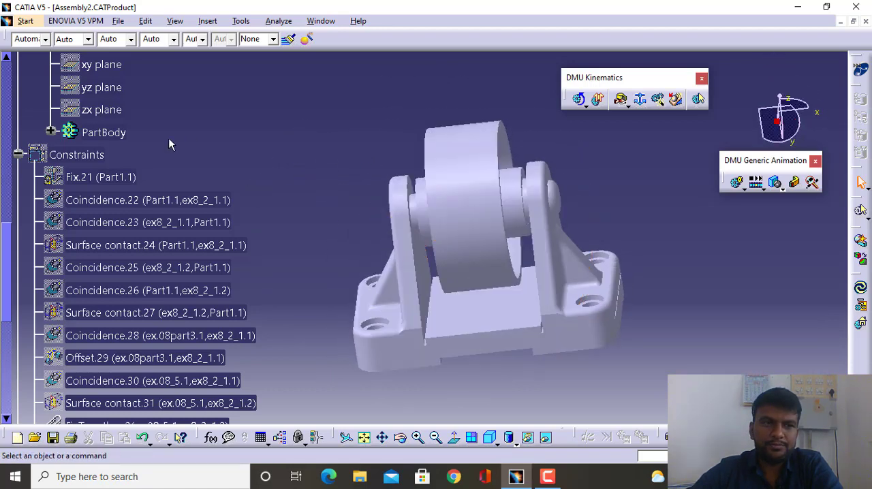
{"action": "scroll", "coordinate": [170, 143], "scroll_direction": "up", "scroll_amount": 2}
{"action": "left_click", "coordinate": [18, 192]}
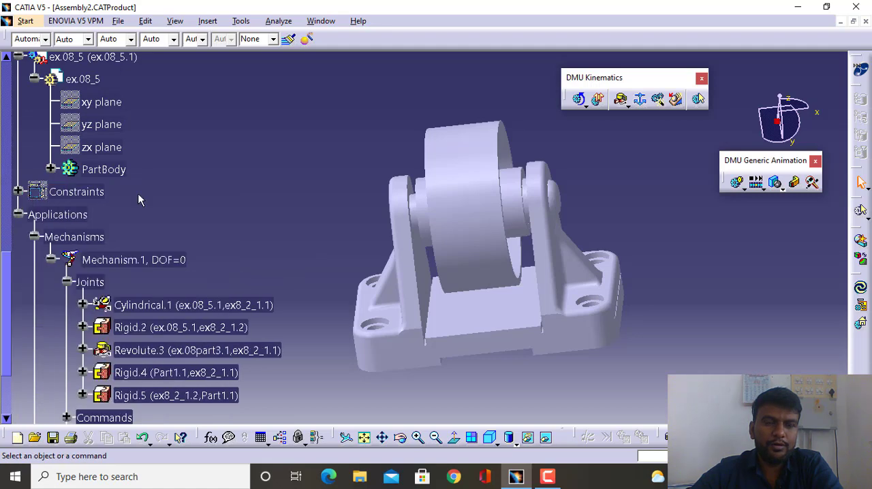
{"action": "scroll", "coordinate": [141, 195], "scroll_direction": "up", "scroll_amount": 8}
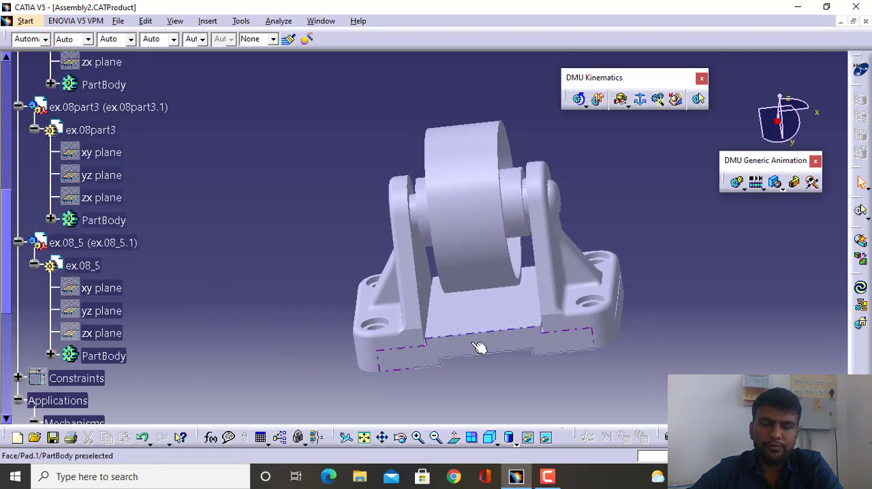
{"action": "middle_click_drag", "start_coordinate": [354, 181], "coordinate": [392, 156]}
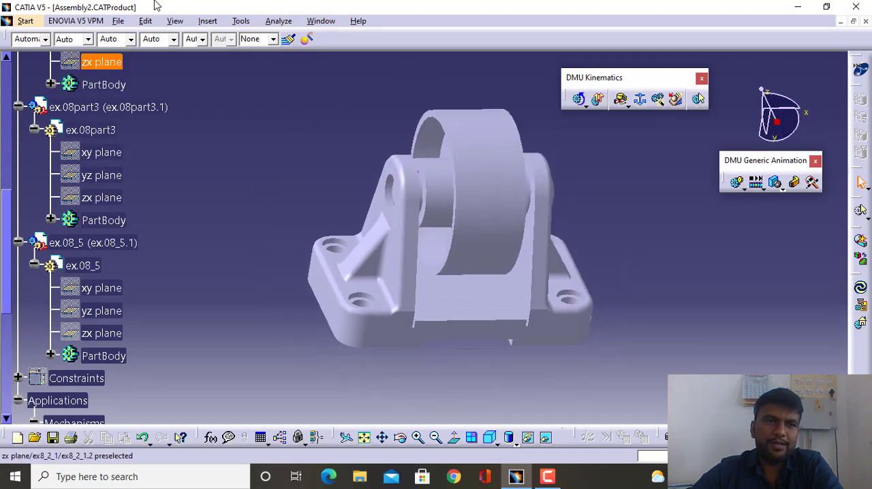
- Create a new drawing from the assembly in the Drafting workbench using the empty sheet layout
{"action": "left_click", "coordinate": [31, 24]}
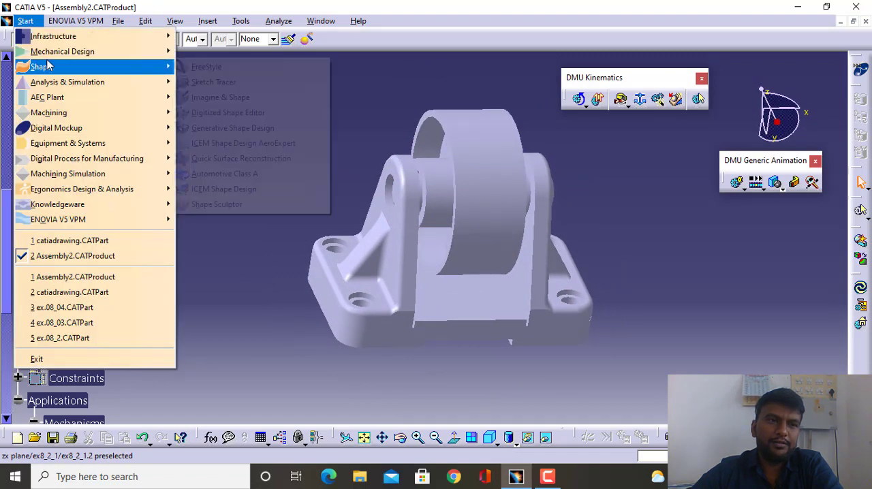
{"action": "mouse_move", "coordinate": [65, 55]}
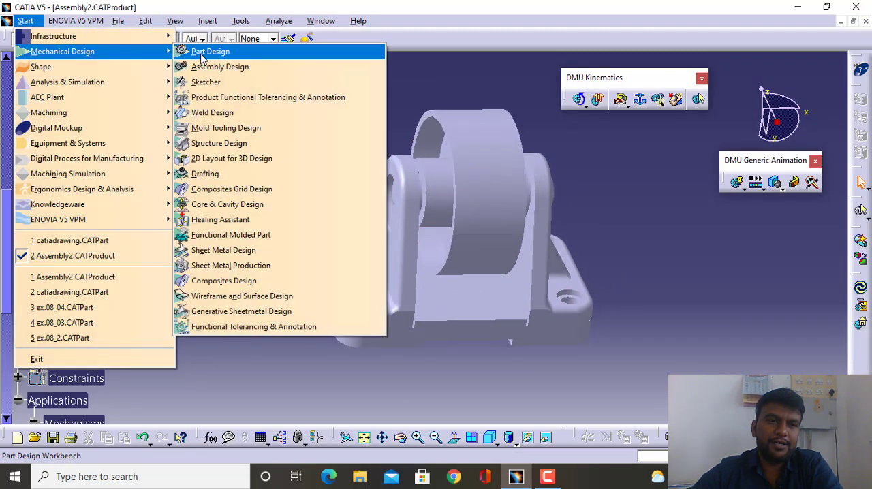
{"action": "left_click", "coordinate": [225, 175]}
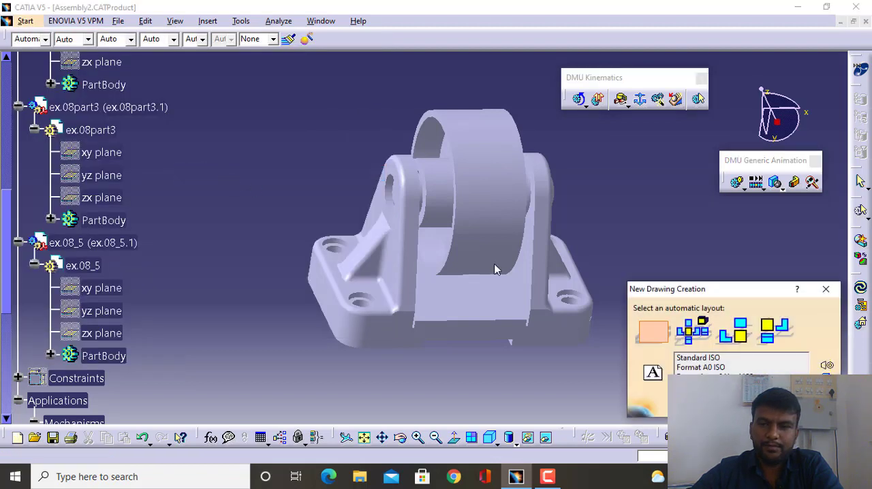
{"action": "left_click", "coordinate": [647, 331]}
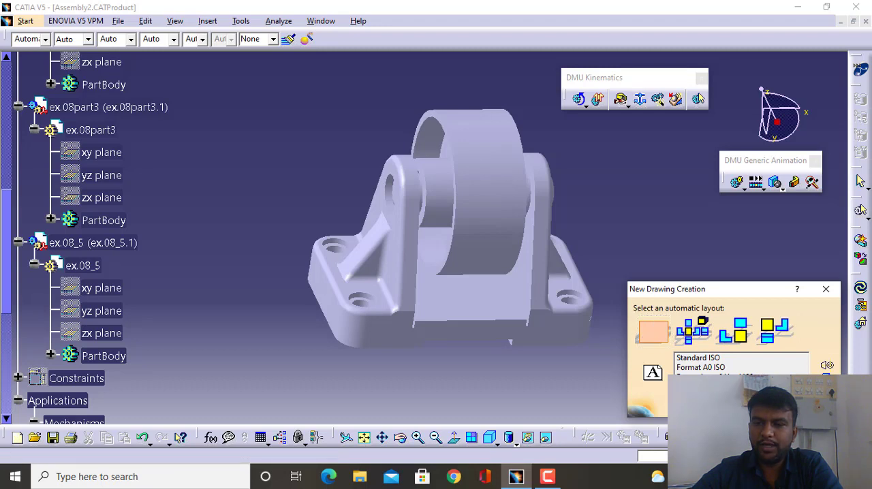
{"action": "left_click", "coordinate": [761, 405]}
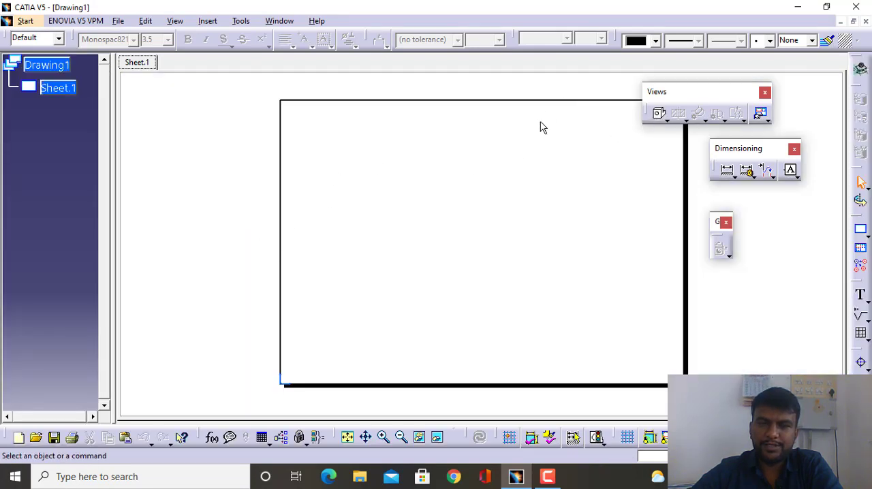
- Define a front, top and left view layout with the View Wizard, using Configuration 3 of the first angle projection method
{"action": "left_click_drag", "start_coordinate": [687, 101], "coordinate": [716, 106]}
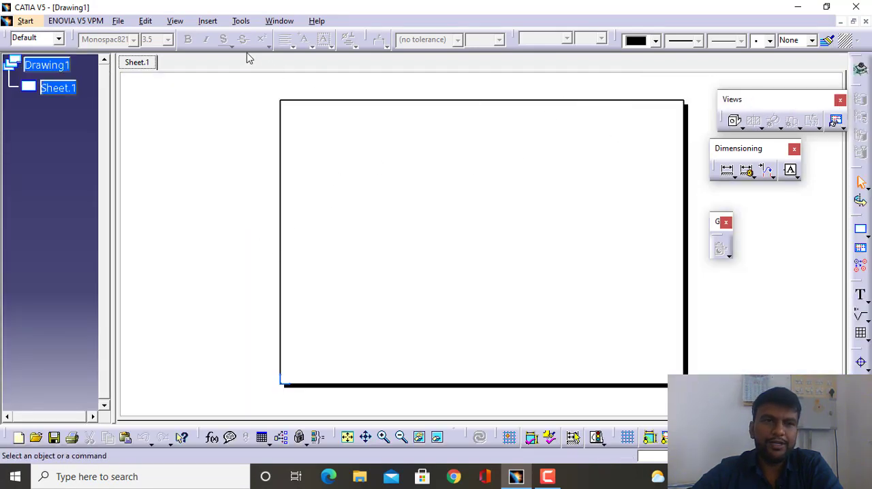
{"action": "left_click", "coordinate": [175, 20]}
{"action": "mouse_move", "coordinate": [174, 35]}
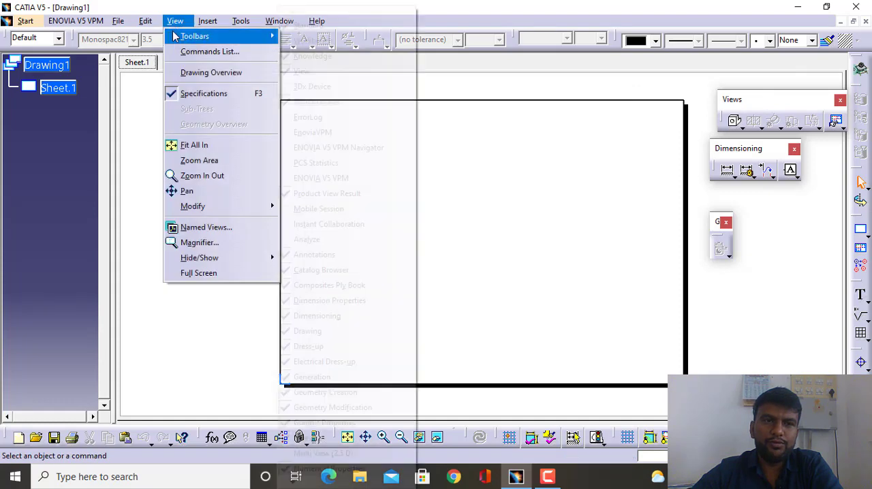
{"action": "mouse_move", "coordinate": [206, 26]}
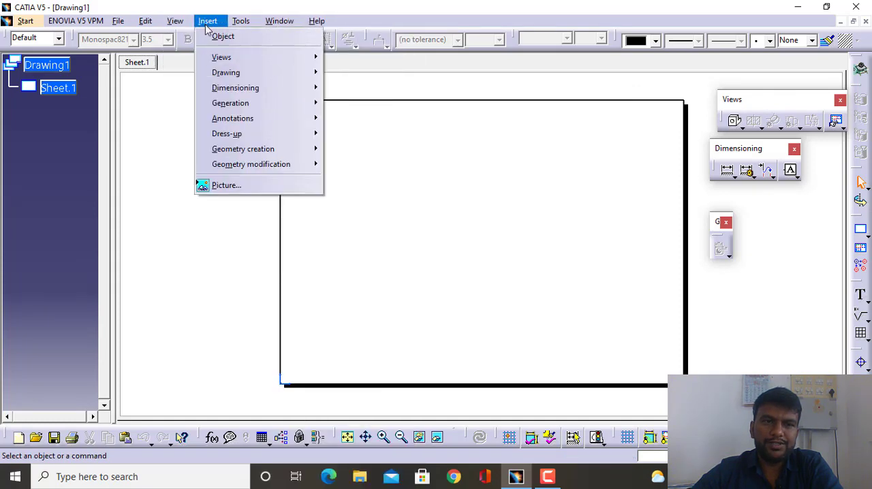
{"action": "mouse_move", "coordinate": [221, 57]}
{"action": "mouse_move", "coordinate": [368, 57]}
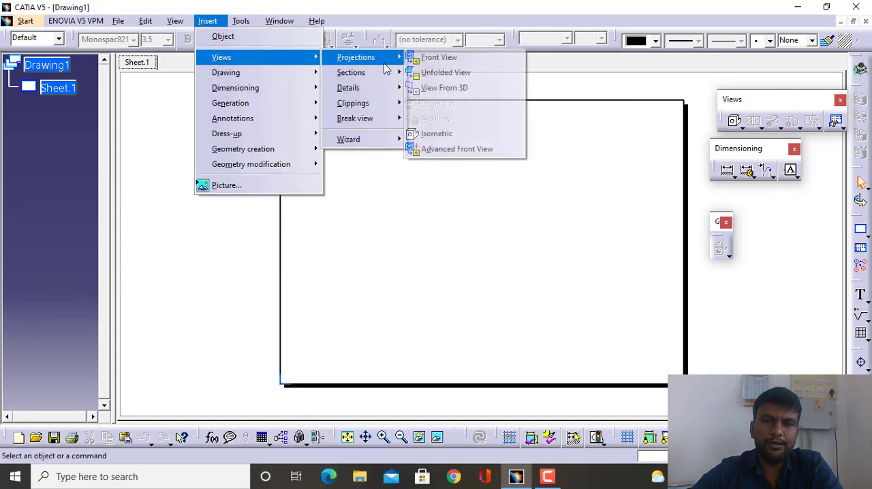
{"action": "mouse_move", "coordinate": [384, 145]}
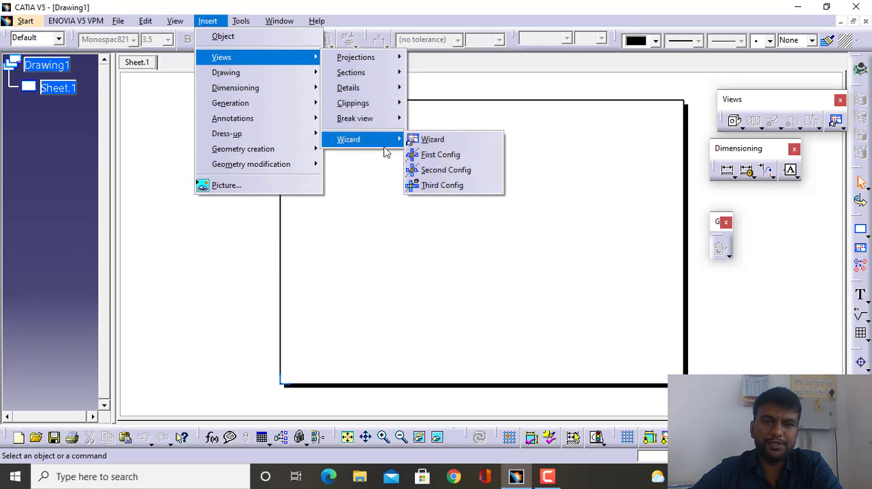
{"action": "left_click", "coordinate": [416, 143]}
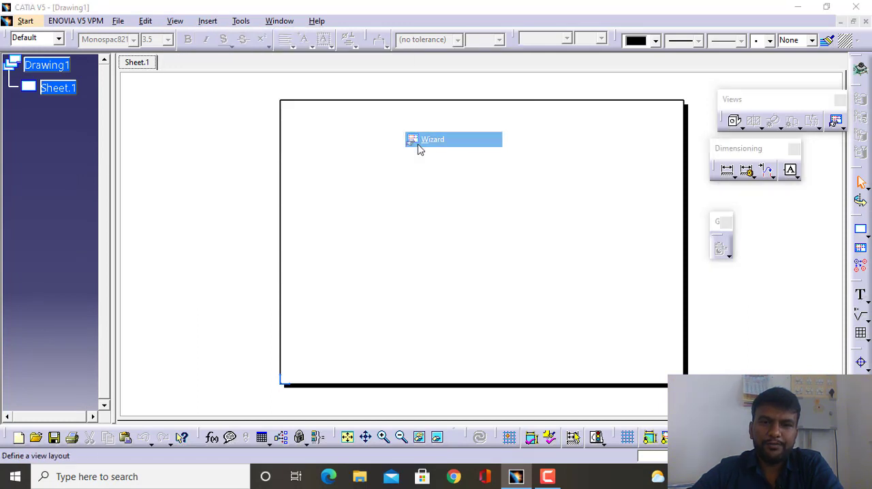
{"action": "left_click_drag", "start_coordinate": [622, 206], "coordinate": [399, 111]}
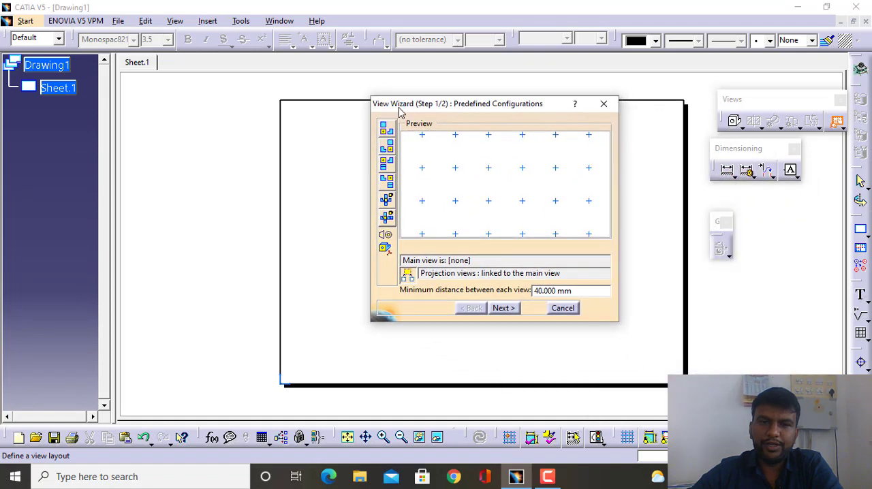
{"action": "left_click", "coordinate": [386, 169]}
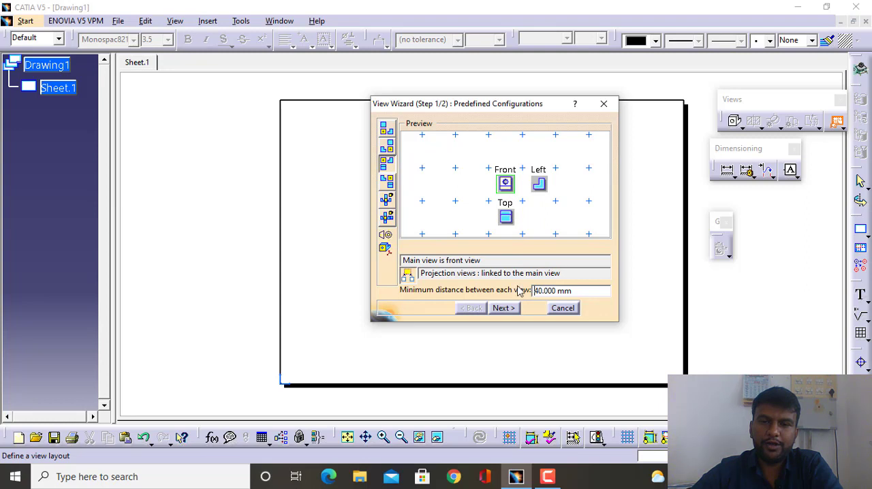
{"action": "left_click", "coordinate": [503, 309]}
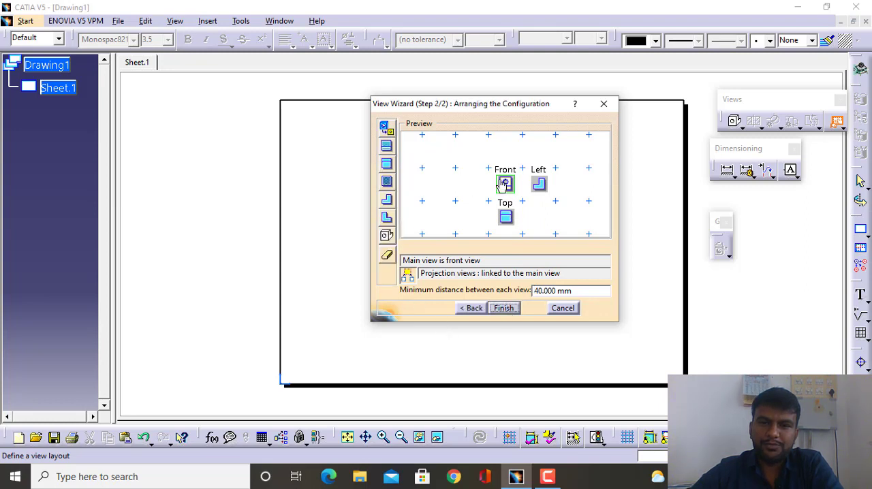
{"action": "left_click", "coordinate": [504, 308]}
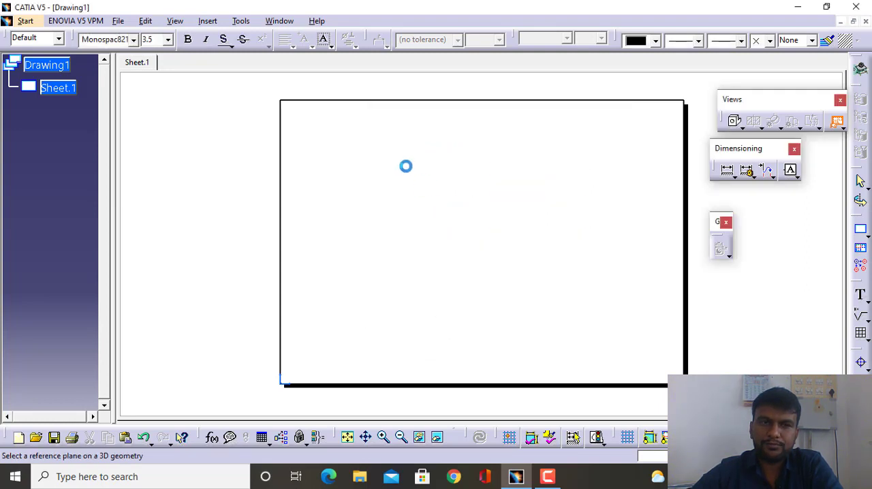
- Use the base plate's flat face in Assembly2.CATProduct as the front view reference and generate the three views on the sheet
{"action": "left_click", "coordinate": [281, 21]}
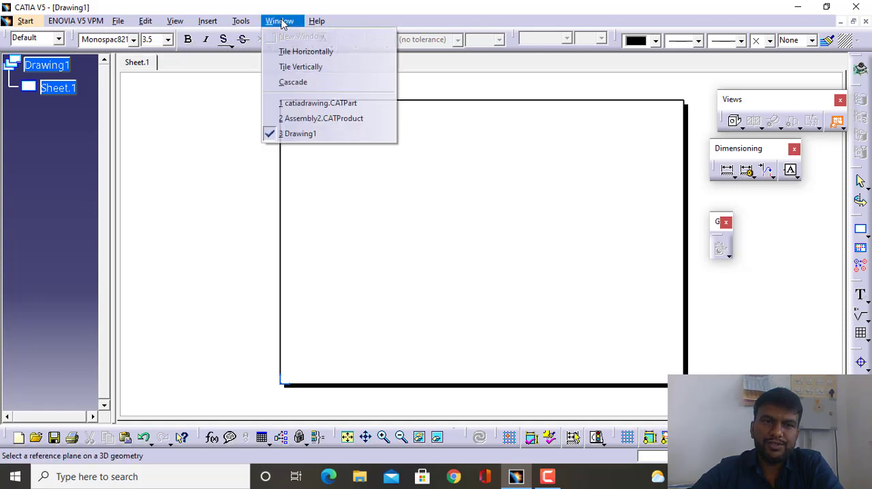
{"action": "left_click", "coordinate": [306, 119]}
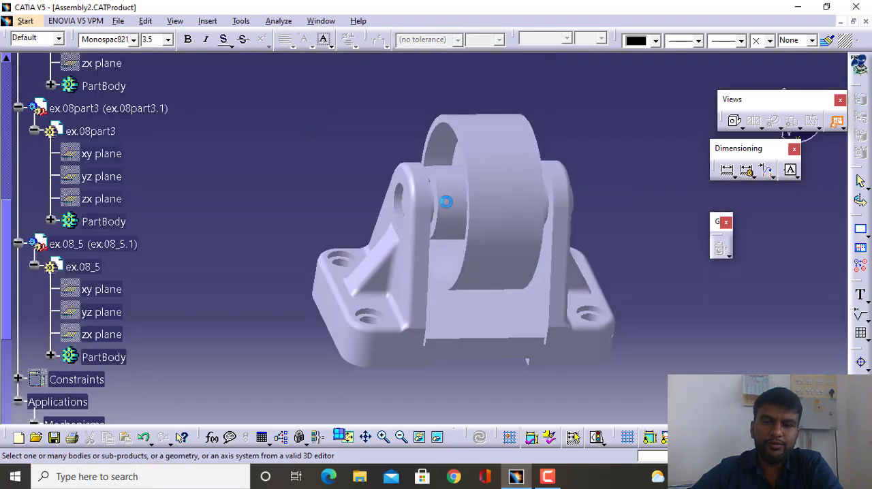
{"action": "middle_click_drag", "start_coordinate": [483, 168], "coordinate": [444, 276]}
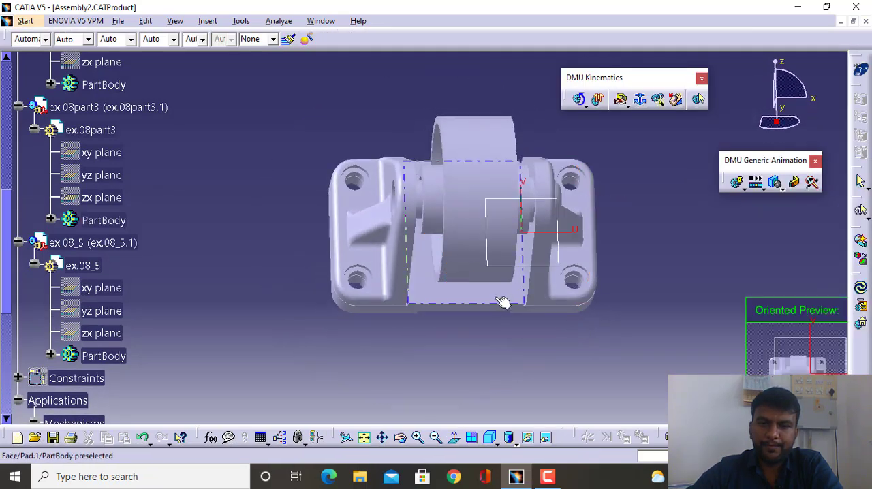
{"action": "middle_click_drag", "start_coordinate": [494, 306], "coordinate": [388, 196]}
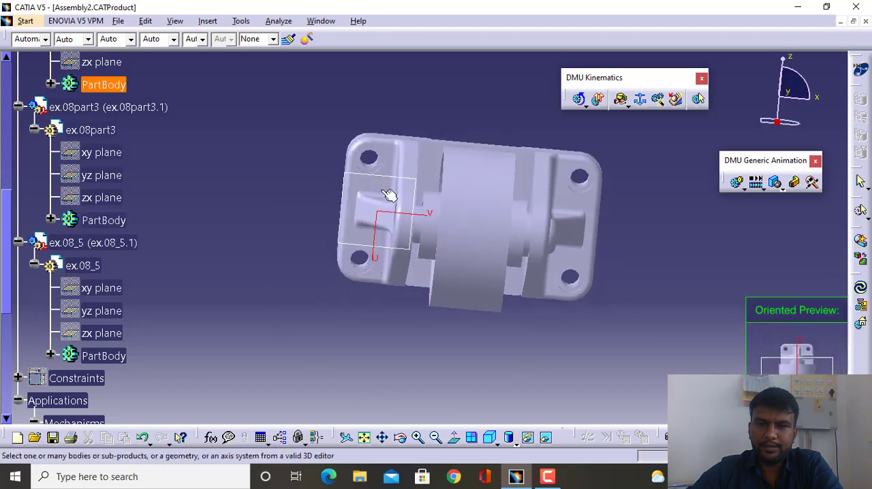
{"action": "left_click", "coordinate": [439, 169]}
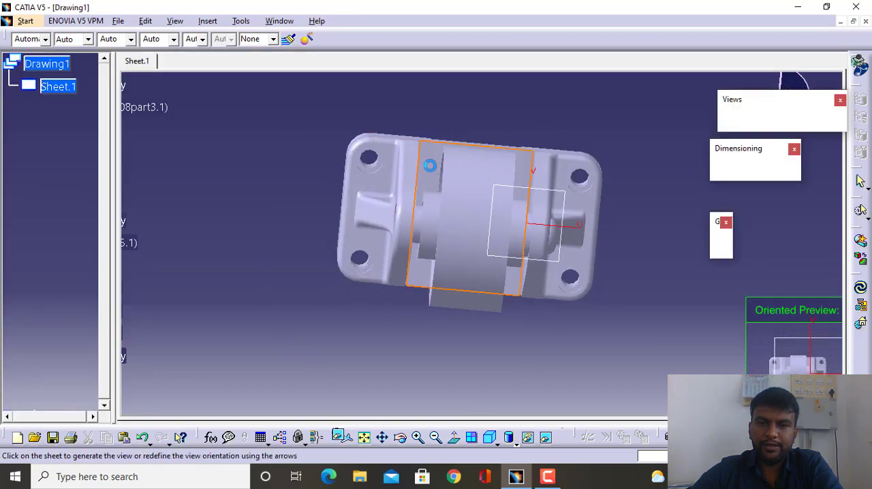
{"action": "left_click", "coordinate": [415, 188]}
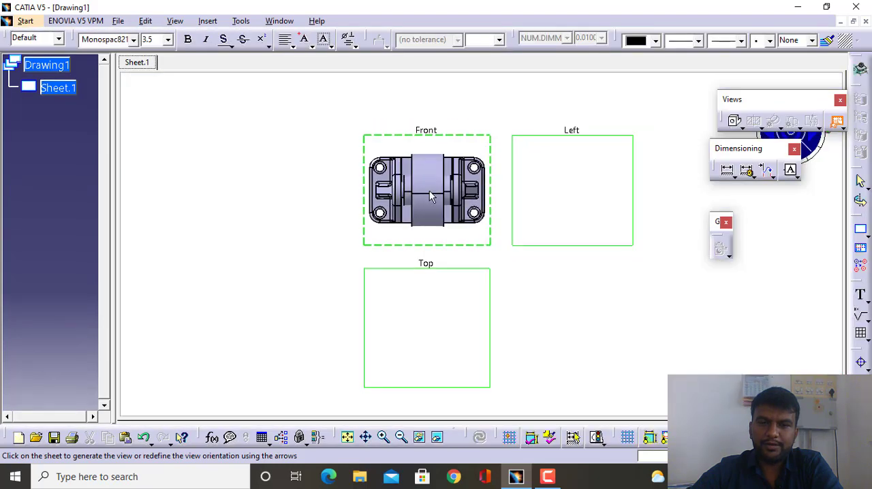
{"action": "left_click", "coordinate": [544, 197]}
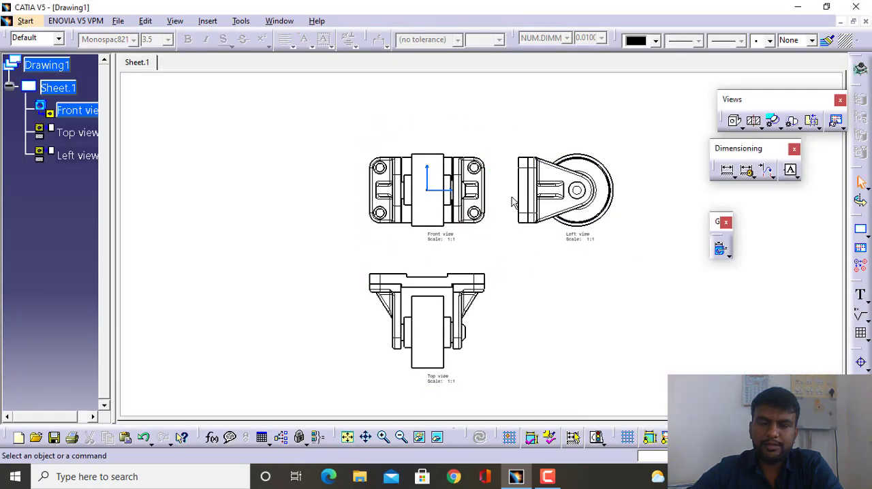
- Change the format of Sheet.1 to A2 ISO in its properties
{"action": "left_click_drag", "start_coordinate": [498, 167], "coordinate": [438, 154]}
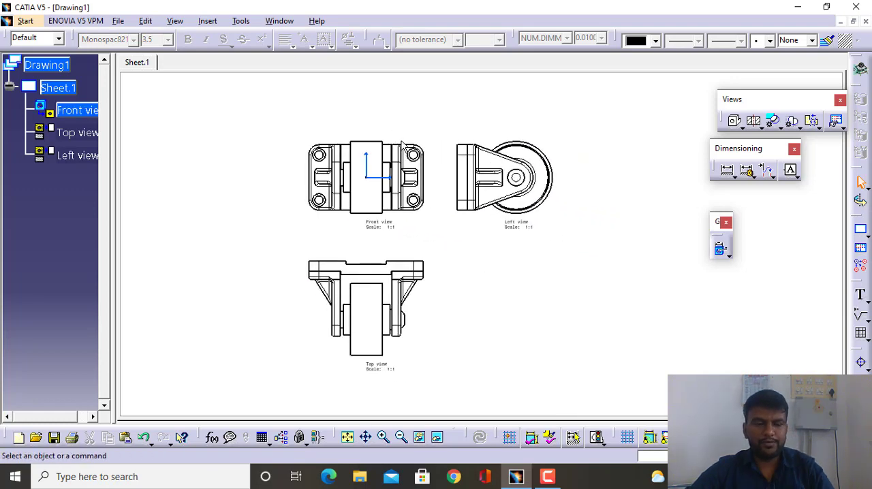
{"action": "middle_click_drag", "start_coordinate": [404, 143], "coordinate": [456, 236], "text": "ctrl"}
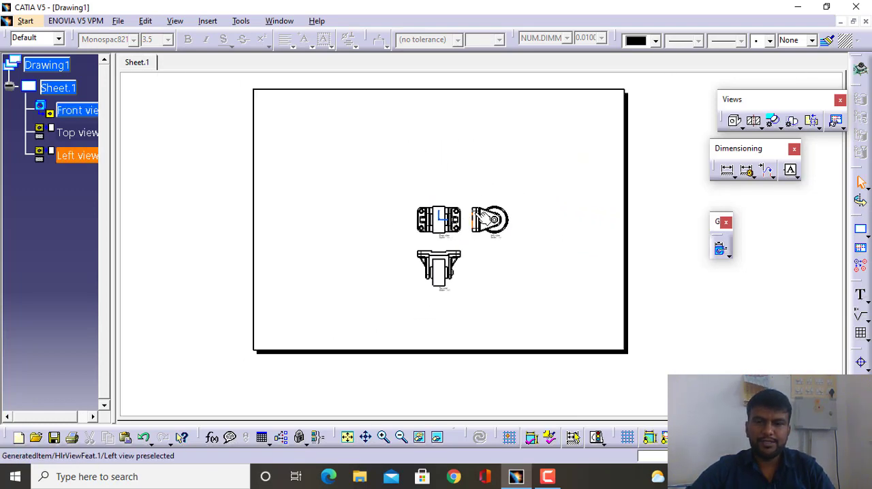
{"action": "middle_click_drag", "start_coordinate": [471, 207], "coordinate": [443, 208], "text": "ctrl"}
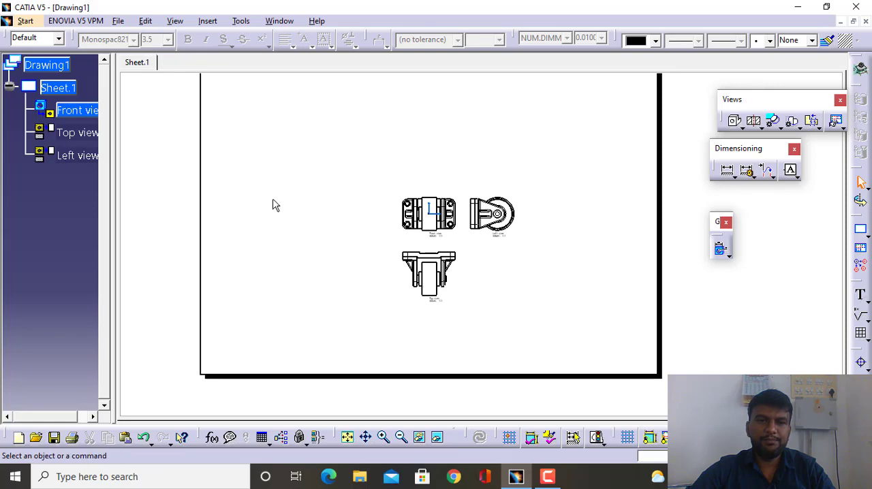
{"action": "left_click", "coordinate": [51, 93]}
{"action": "right_click", "coordinate": [58, 96]}
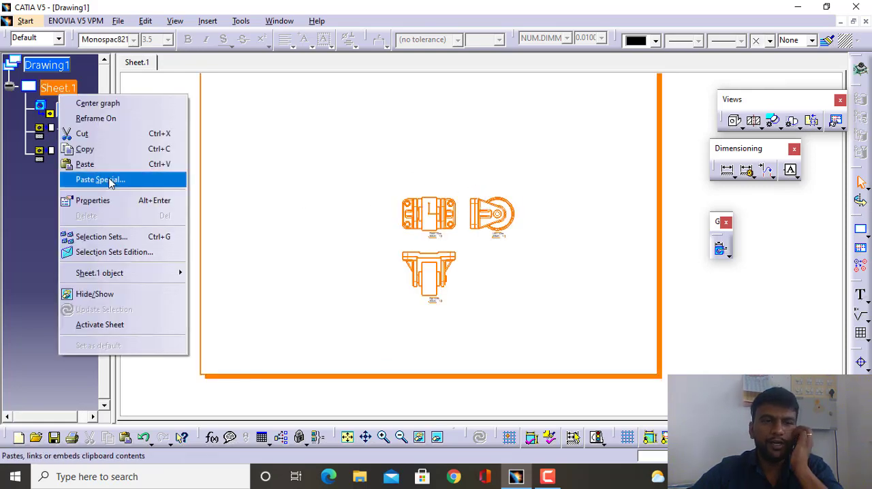
{"action": "left_click", "coordinate": [93, 200]}
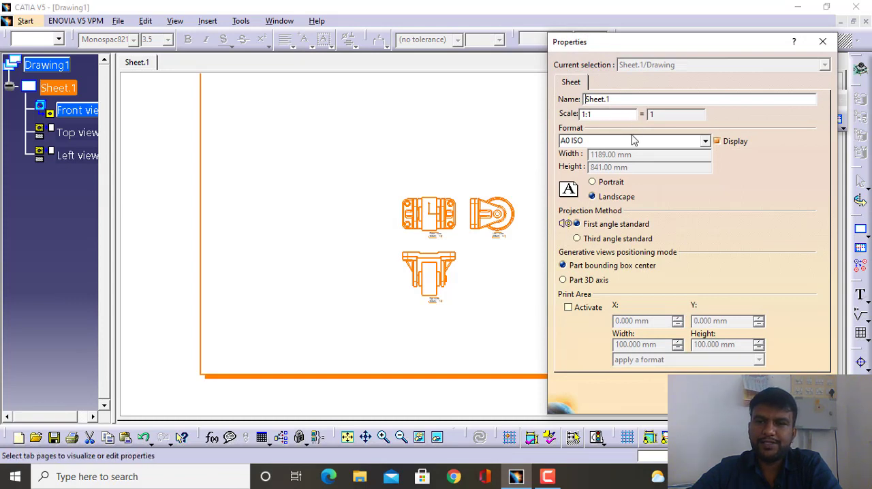
{"action": "left_click", "coordinate": [704, 142]}
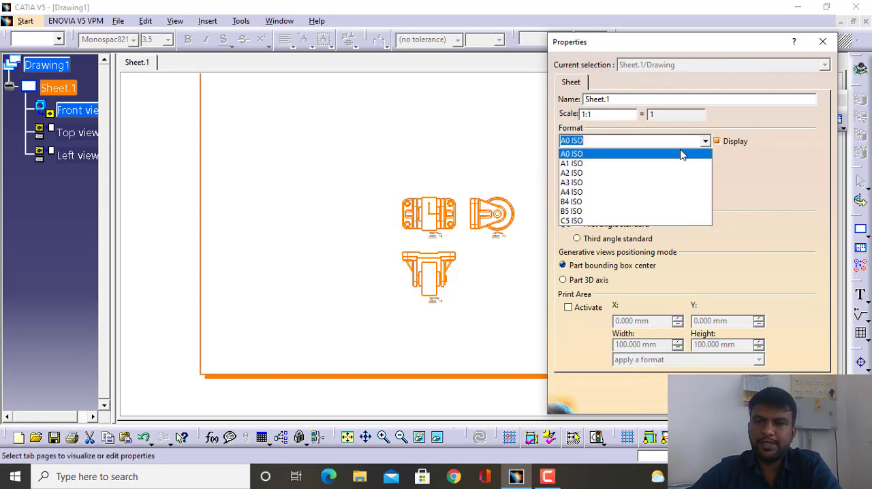
{"action": "left_click", "coordinate": [577, 173]}
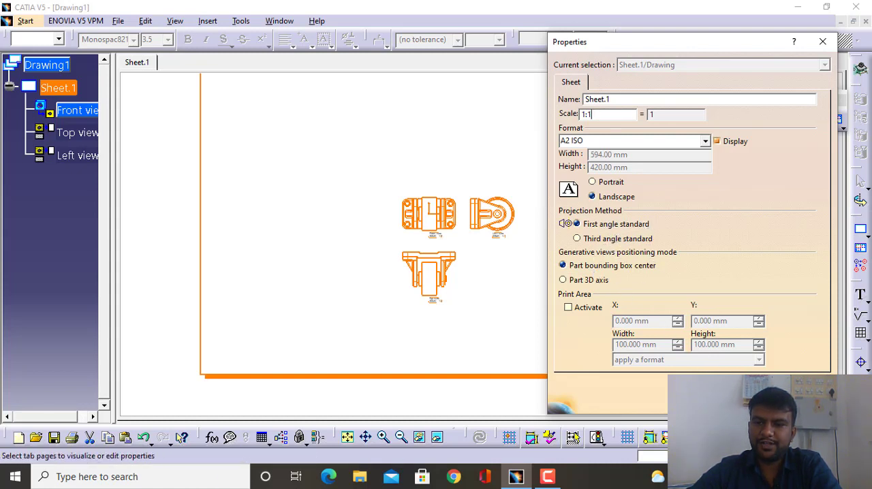
{"action": "left_click", "coordinate": [715, 402]}
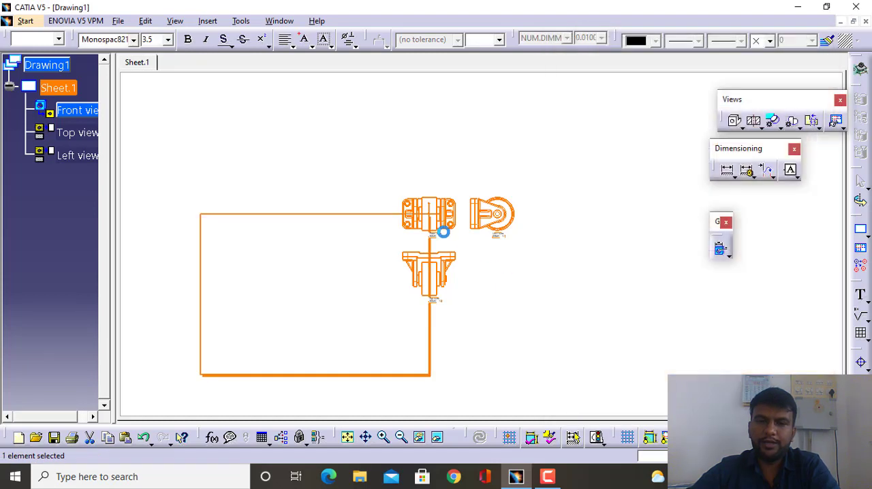
{"action": "middle_click_drag", "start_coordinate": [315, 177], "coordinate": [350, 169]}
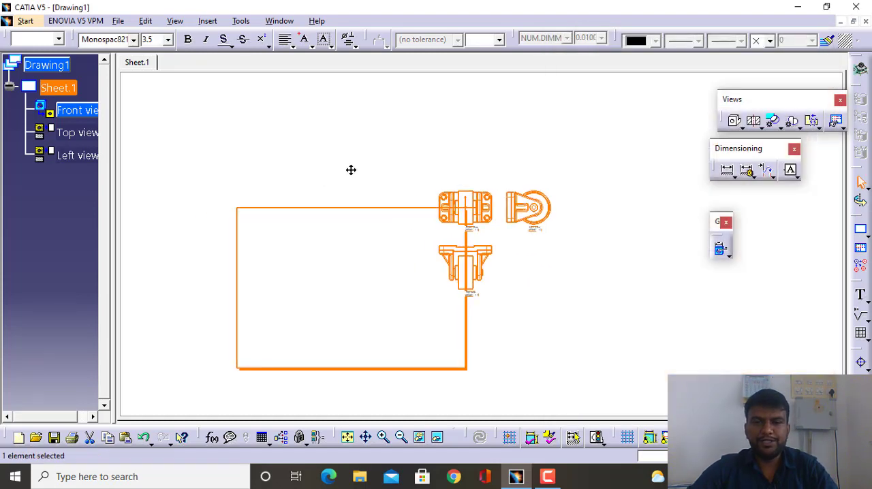
- Turn on the display of the view frames around the front, top and left views on Sheet.1
{"action": "left_click", "coordinate": [477, 215]}
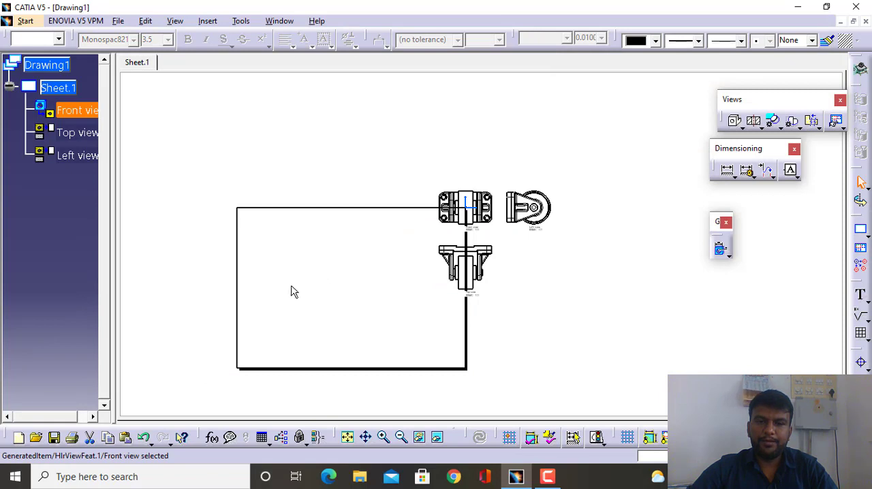
{"action": "left_click", "coordinate": [452, 273]}
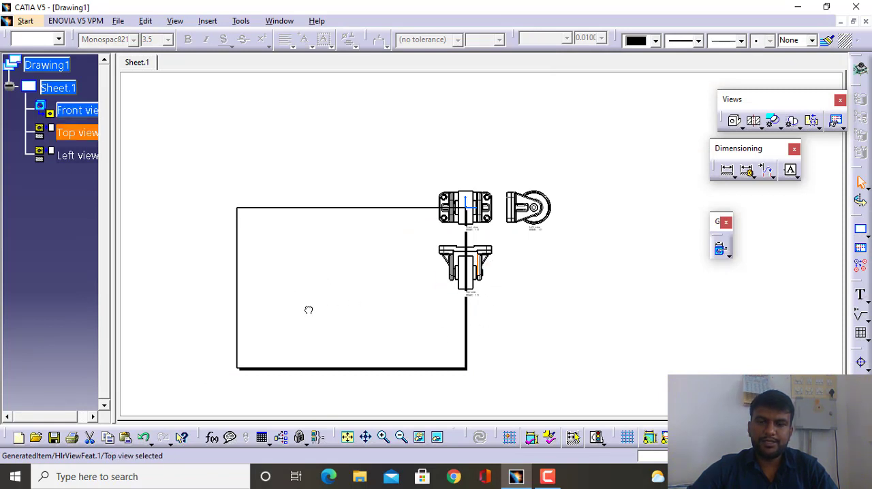
{"action": "mouse_move", "coordinate": [309, 310]}
{"action": "middle_mouse_down"}
{"action": "mouse_move", "coordinate": [414, 179]}
{"action": "mouse_move", "coordinate": [543, 202]}
{"action": "middle_mouse_up"}
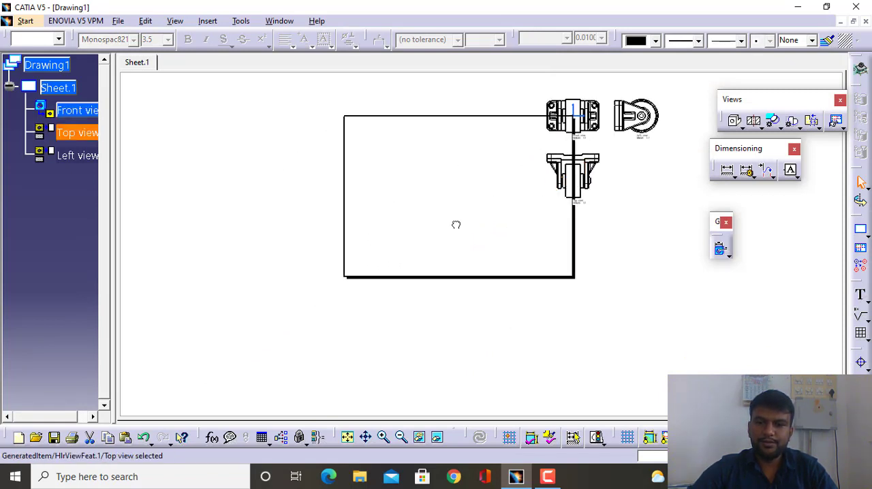
{"action": "left_click", "coordinate": [548, 477]}
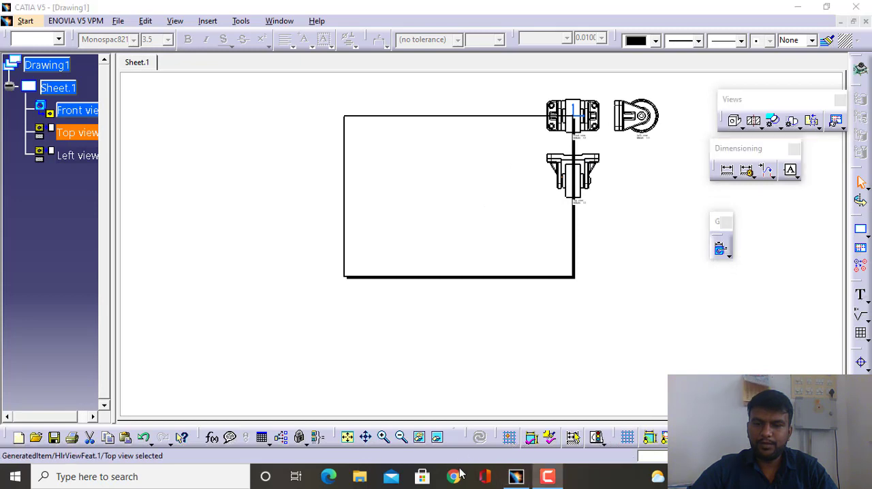
{"action": "left_click", "coordinate": [686, 437]}
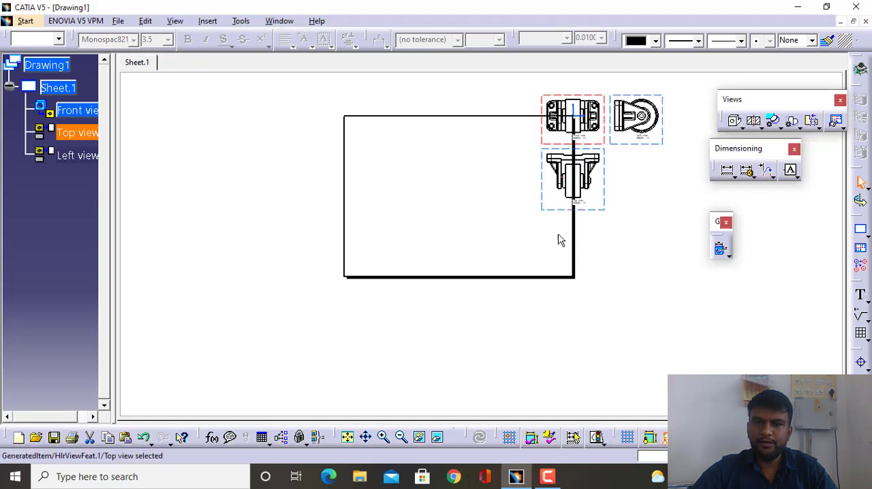
- Move the top view farther below the front view and shift the whole view group inside the sheet's upper-left area
{"action": "left_click_drag", "start_coordinate": [551, 208], "coordinate": [353, 247]}
{"action": "left_click", "coordinate": [494, 148]}
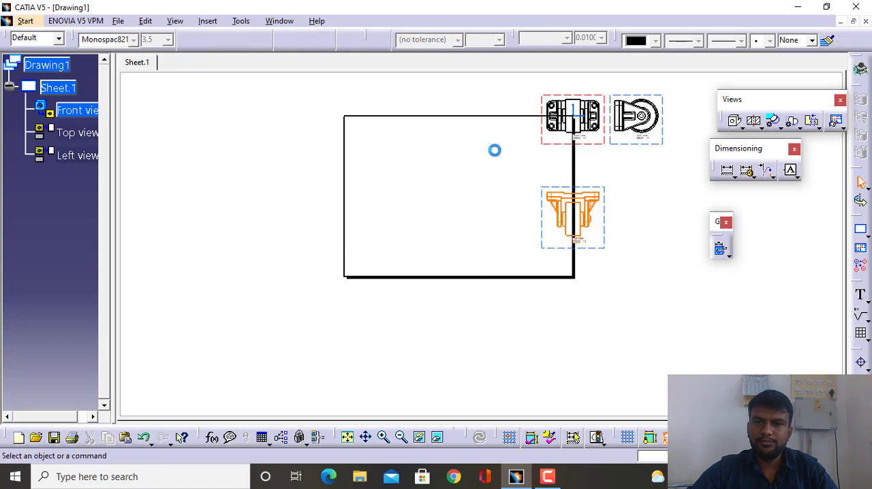
{"action": "left_click_drag", "start_coordinate": [592, 146], "coordinate": [411, 170]}
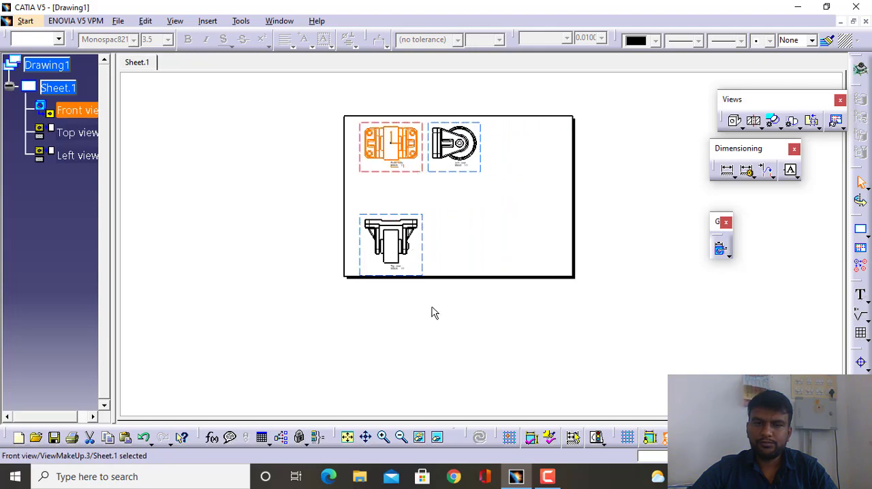
- Move the top view slightly closer to the front view so that its frame clears the sheet's lower border
{"action": "mouse_move", "coordinate": [431, 311]}
{"action": "middle_mouse_down"}
{"action": "mouse_move", "coordinate": [406, 286]}
{"action": "mouse_move", "coordinate": [402, 236]}
{"action": "mouse_move", "coordinate": [382, 206]}
{"action": "mouse_move", "coordinate": [424, 245]}
{"action": "mouse_move", "coordinate": [414, 249]}
{"action": "middle_mouse_up"}
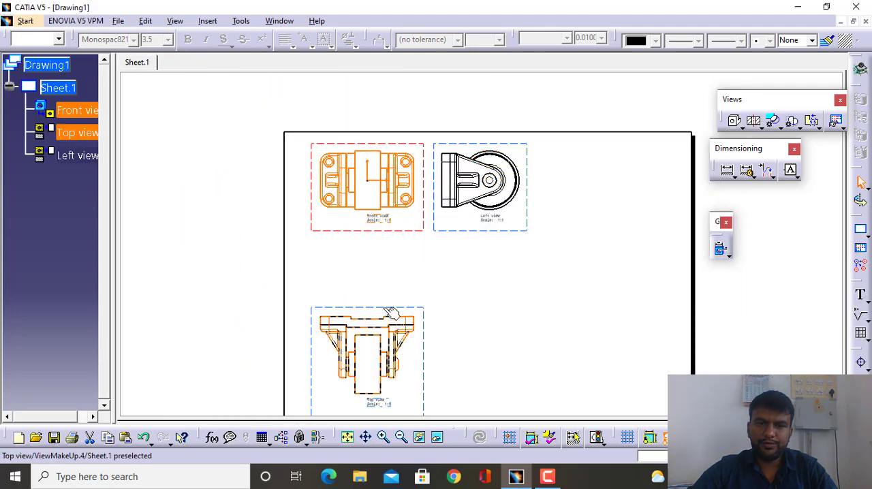
{"action": "left_click_drag", "start_coordinate": [384, 308], "coordinate": [383, 271]}
{"action": "left_click", "coordinate": [262, 271]}
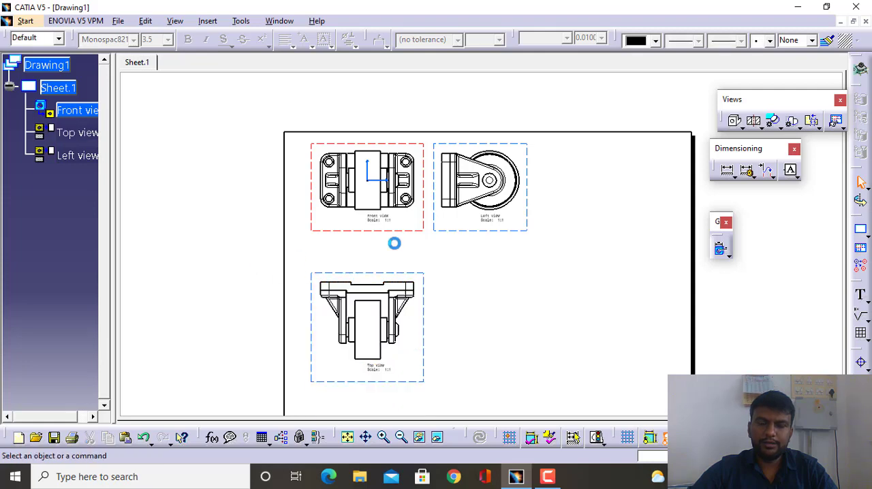
{"action": "middle_click_drag", "start_coordinate": [392, 243], "coordinate": [384, 205]}
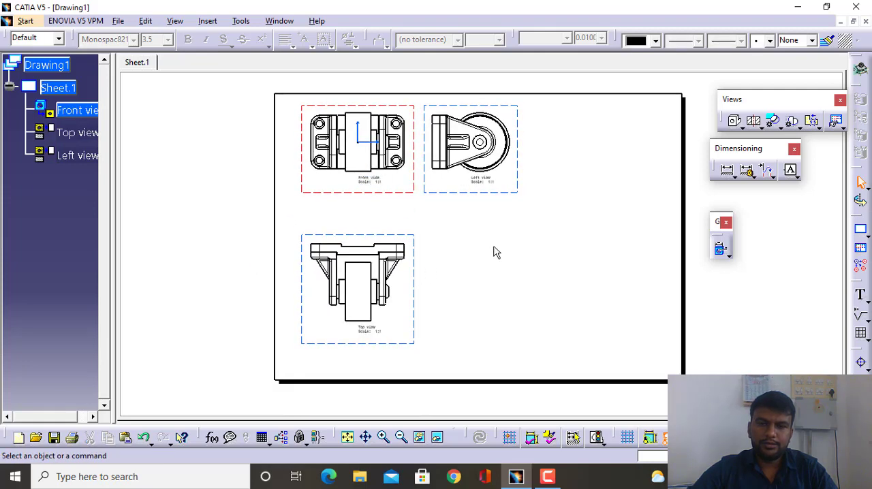
{"action": "middle_click_drag", "start_coordinate": [515, 242], "coordinate": [479, 228]}
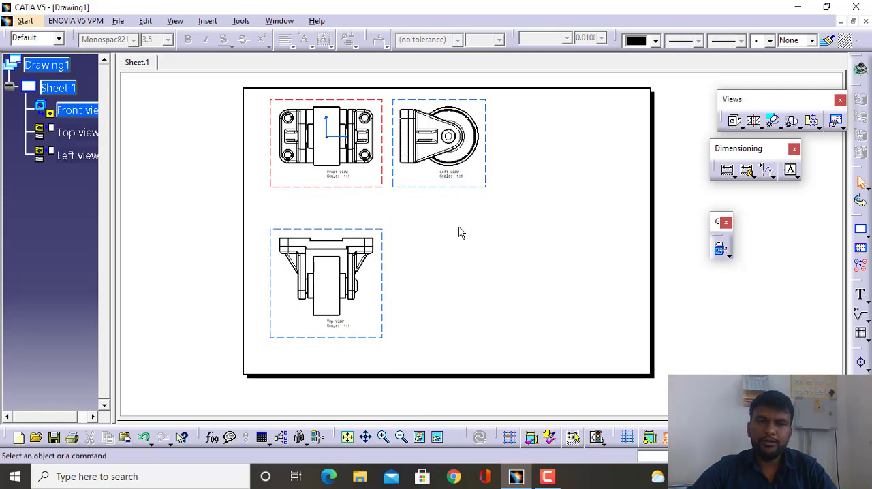
- Add an isometric view using the base plate's face in Assembly2.CATProduct as reference, and position it beneath the left view
{"action": "left_click", "coordinate": [240, 21]}
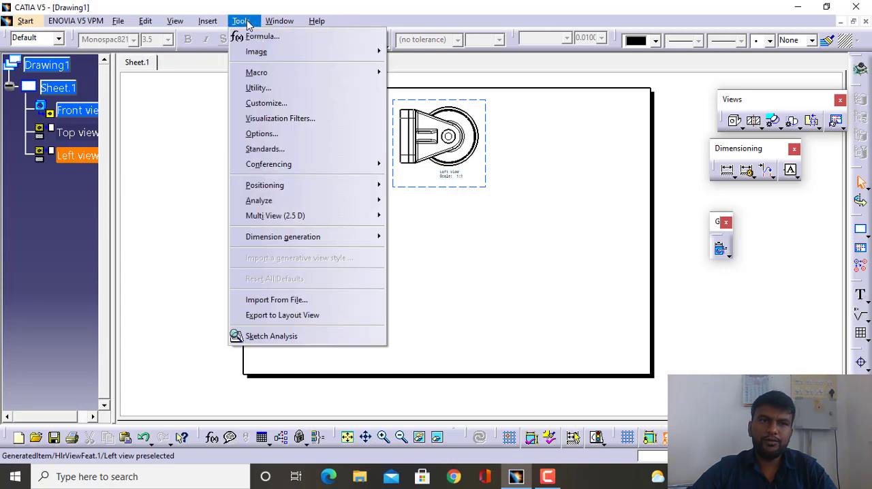
{"action": "mouse_move", "coordinate": [207, 20]}
{"action": "mouse_move", "coordinate": [215, 59]}
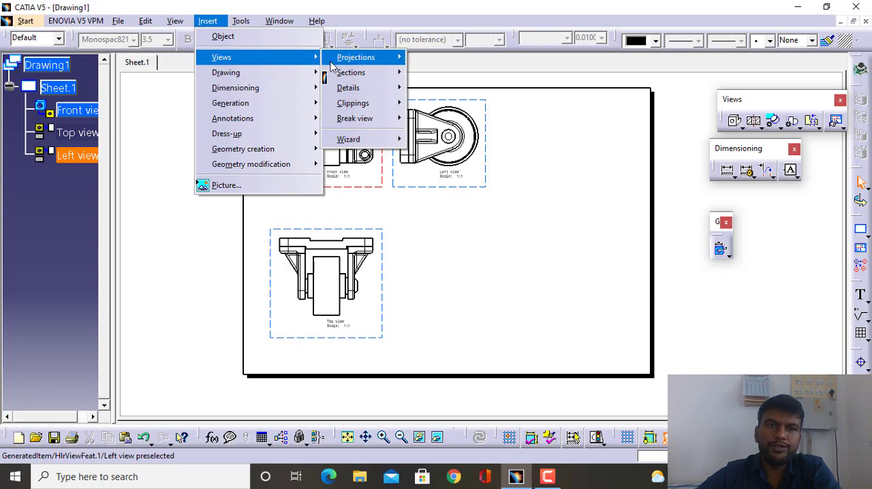
{"action": "mouse_move", "coordinate": [366, 60]}
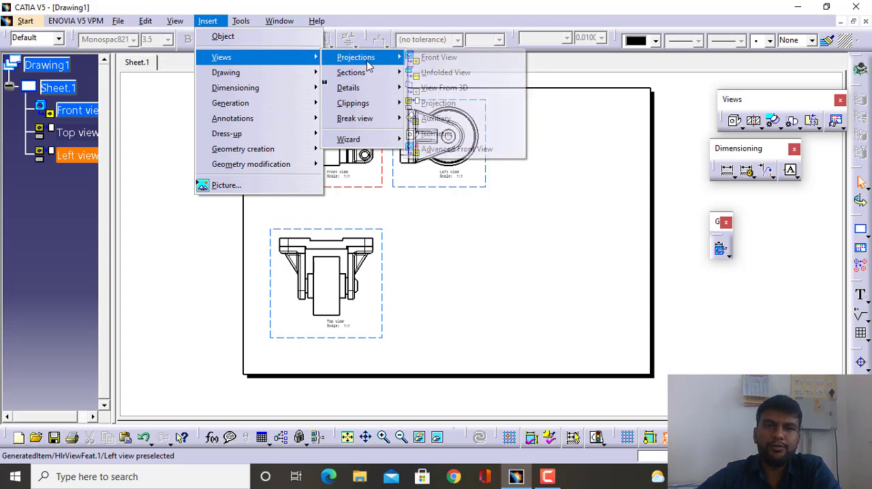
{"action": "left_click", "coordinate": [451, 139]}
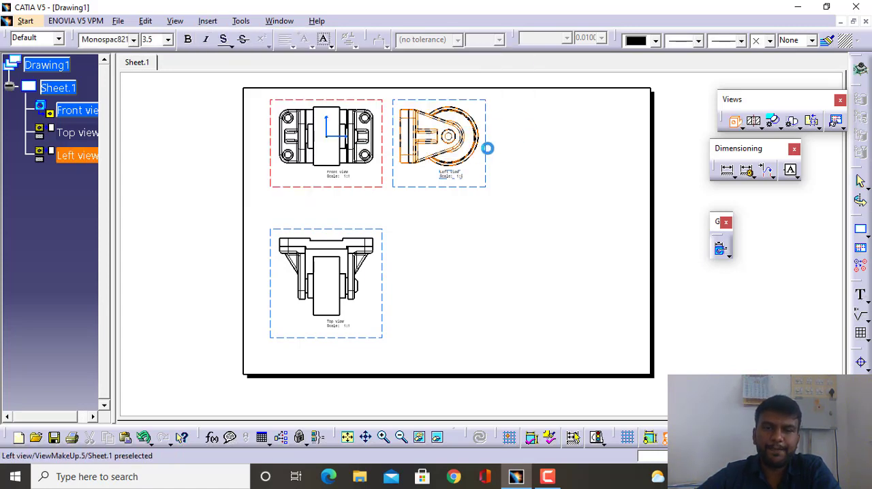
{"action": "left_click", "coordinate": [280, 21]}
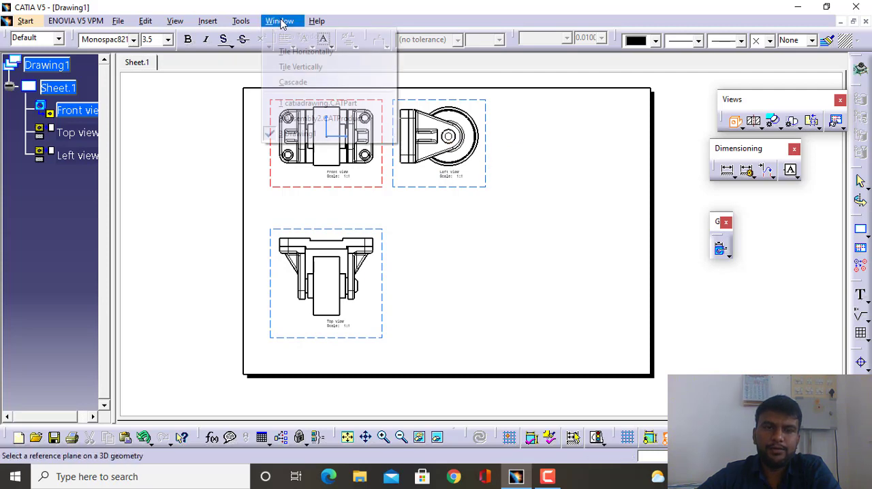
{"action": "left_click", "coordinate": [308, 119]}
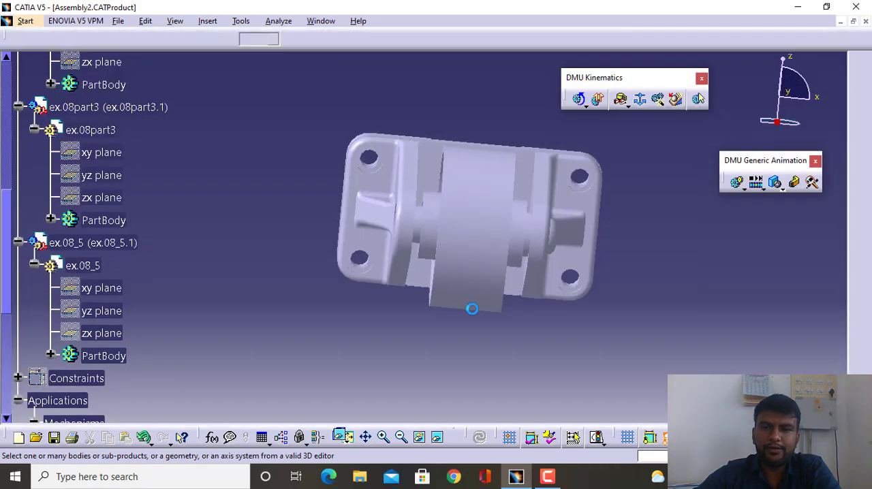
{"action": "middle_click_drag", "start_coordinate": [471, 307], "coordinate": [372, 132]}
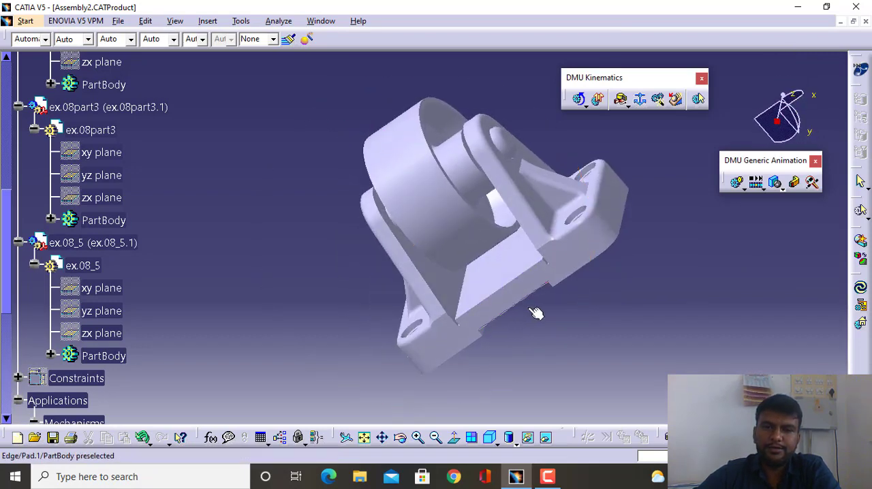
{"action": "left_click", "coordinate": [492, 262]}
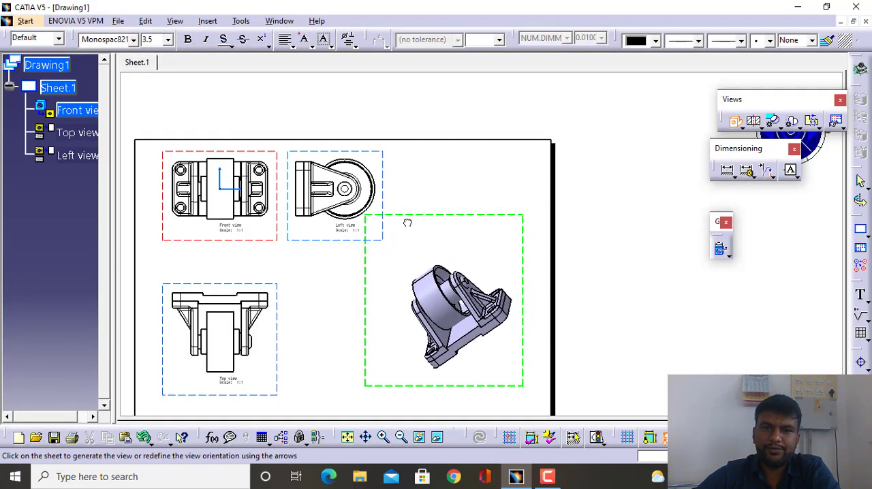
{"action": "left_click", "coordinate": [439, 225]}
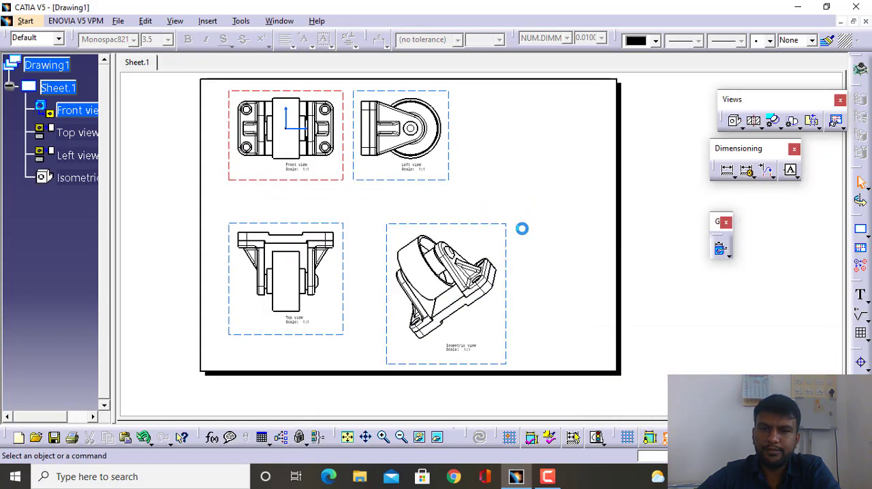
{"action": "left_click_drag", "start_coordinate": [441, 227], "coordinate": [406, 204]}
{"action": "middle_click_drag", "start_coordinate": [525, 201], "coordinate": [549, 214]}
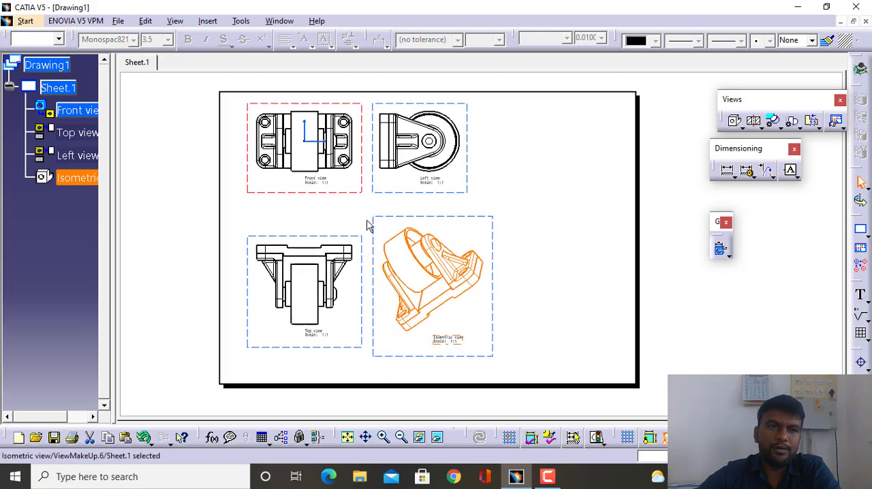
- Insert the product's bill of material beside the left view and move its main table inside the sheet border
{"action": "left_click", "coordinate": [237, 24]}
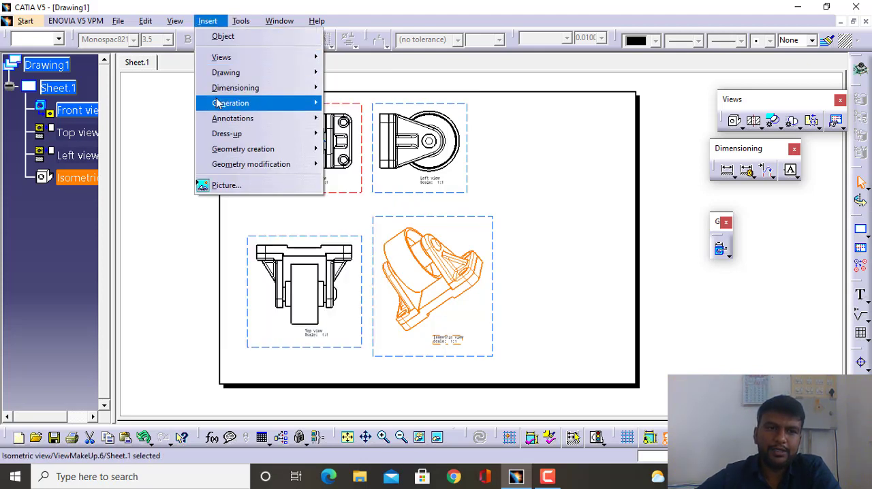
{"action": "mouse_move", "coordinate": [218, 103]}
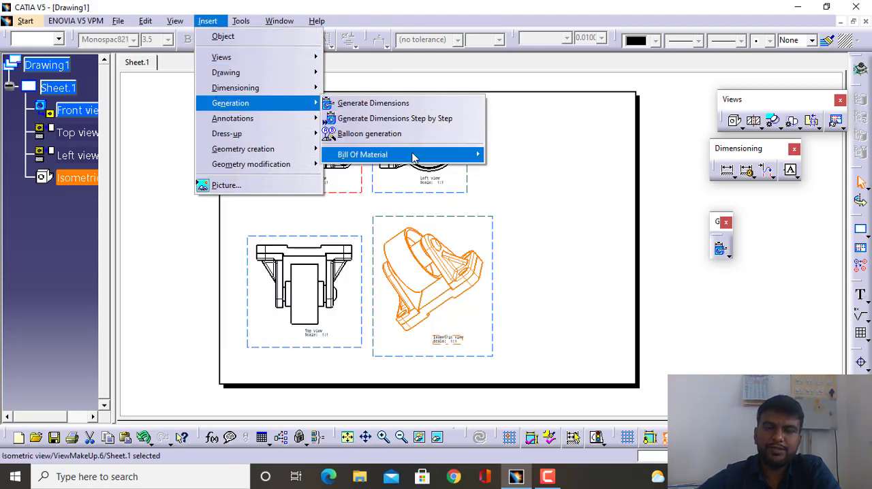
{"action": "mouse_move", "coordinate": [414, 155]}
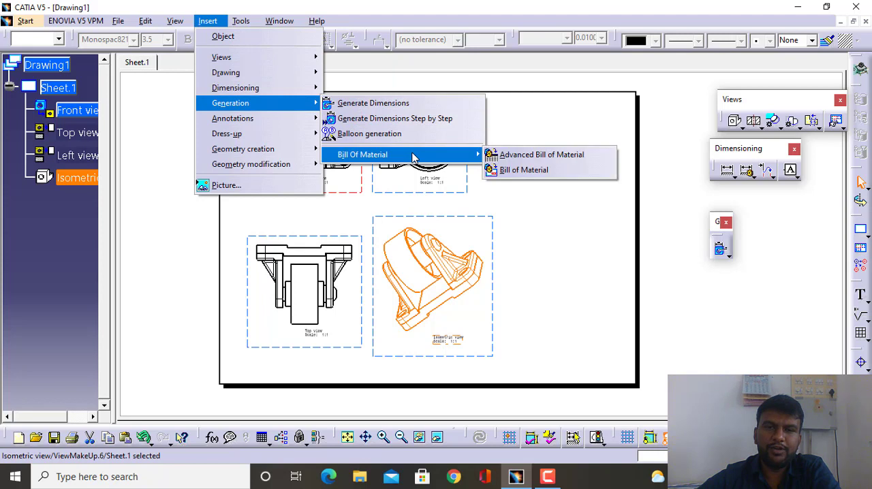
{"action": "left_click", "coordinate": [511, 176]}
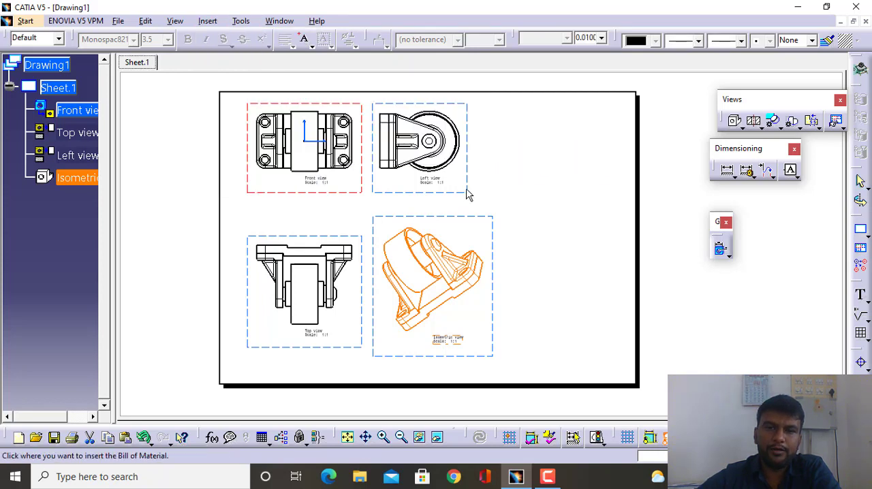
{"action": "left_click", "coordinate": [523, 163]}
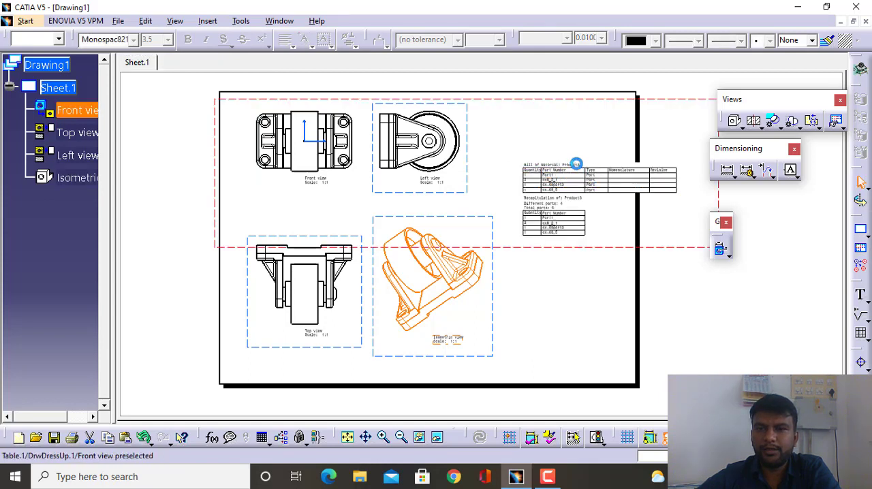
{"action": "left_click_drag", "start_coordinate": [578, 165], "coordinate": [537, 136]}
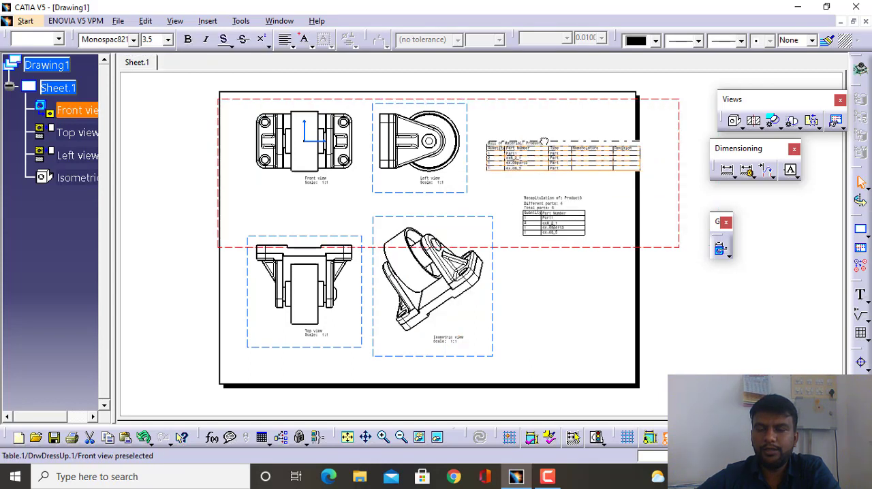
- Delete the Recapitulation table below the bill of material
{"action": "left_click", "coordinate": [539, 203]}
{"action": "left_click", "coordinate": [572, 264]}
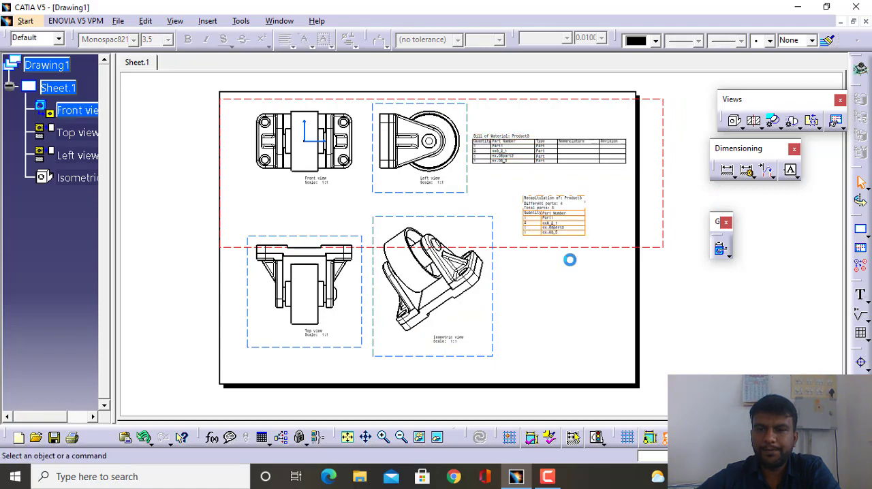
{"action": "middle_click_drag", "start_coordinate": [527, 192], "coordinate": [508, 139], "text": "ctrl"}
{"action": "middle_click_drag", "start_coordinate": [560, 146], "coordinate": [459, 218]}
{"action": "left_click", "coordinate": [475, 266]}
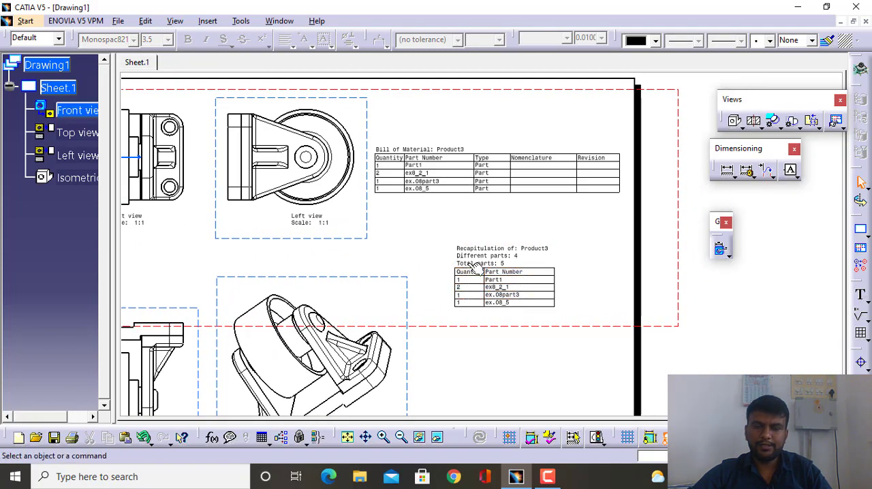
{"action": "key", "text": "Delete"}
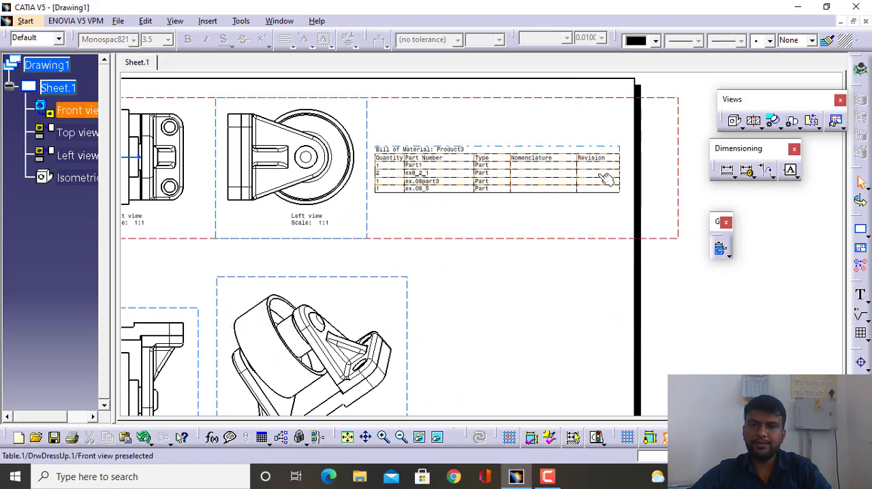
- Enter "Base Plate" as the nomenclature of Part1 in the bill of material and finish editing the table
{"action": "middle_click_drag", "start_coordinate": [462, 186], "coordinate": [448, 146], "text": "ctrl"}
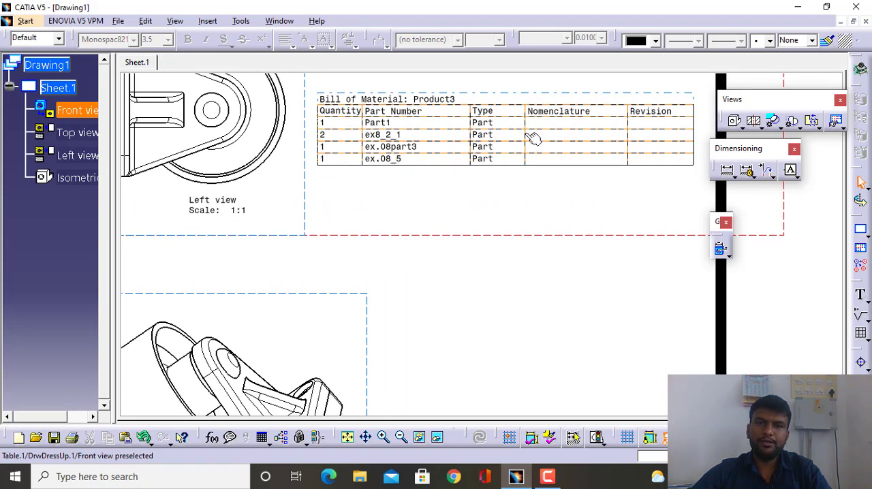
{"action": "double_click", "coordinate": [562, 123]}
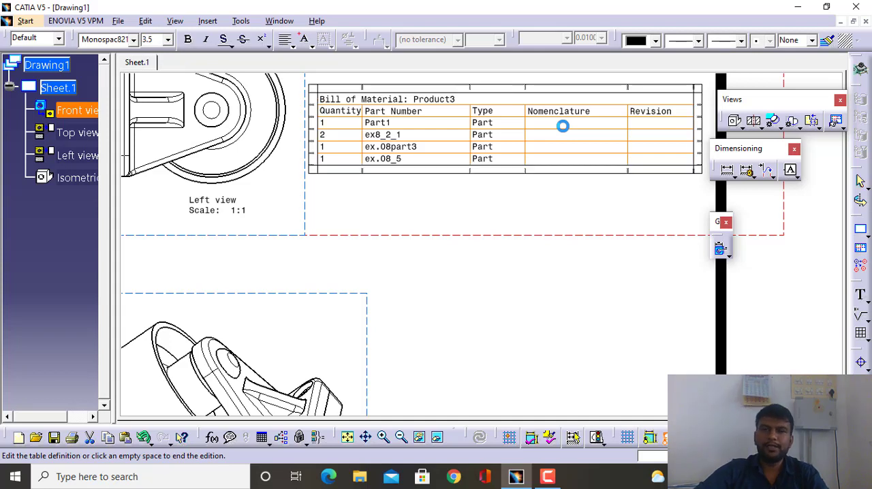
{"action": "double_click", "coordinate": [562, 126]}
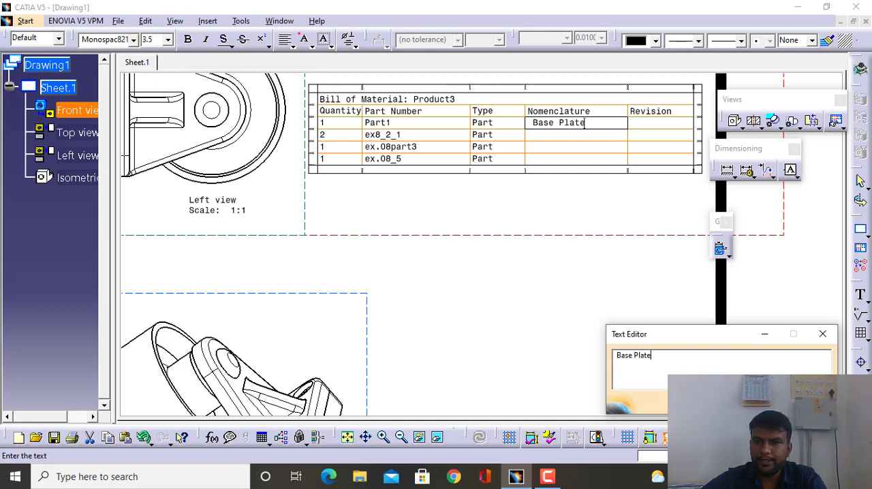
{"action": "left_click", "coordinate": [593, 216]}
{"action": "left_click", "coordinate": [542, 136]}
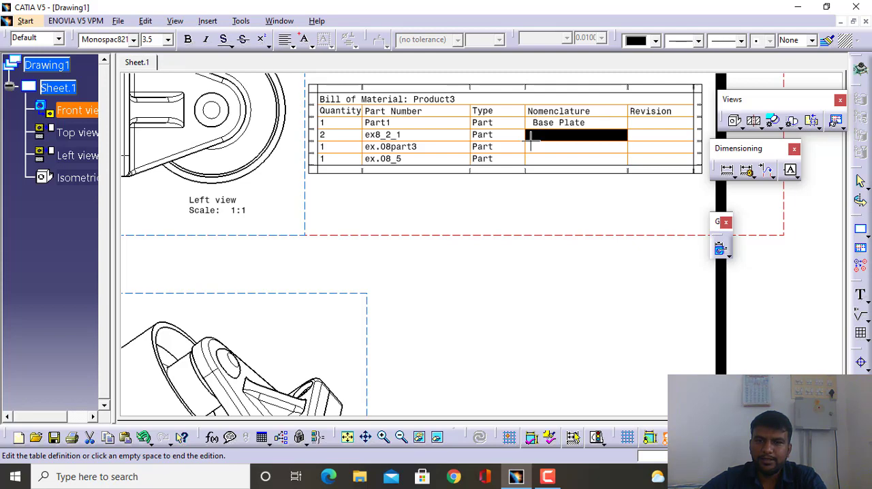
{"action": "left_click", "coordinate": [552, 226]}
{"action": "mouse_move", "coordinate": [593, 274]}
{"action": "middle_mouse_down"}
{"action": "mouse_move", "coordinate": [462, 245]}
{"action": "mouse_move", "coordinate": [503, 322]}
{"action": "middle_mouse_up"}
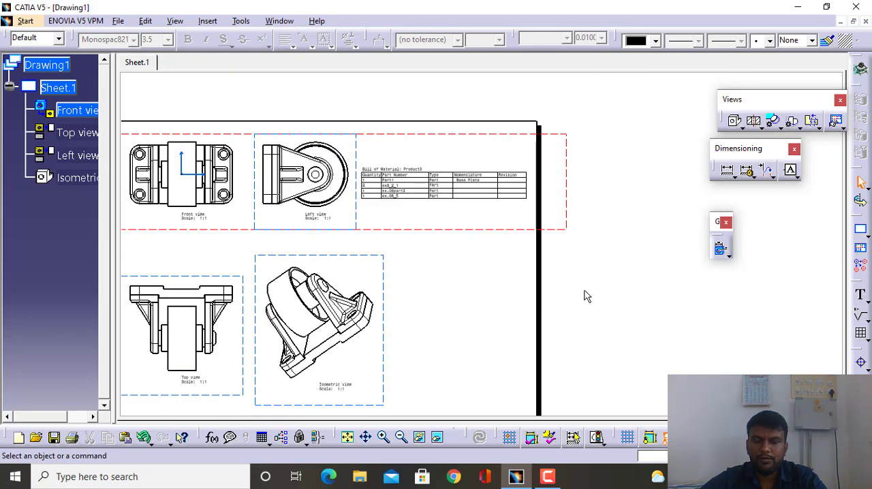
- Turn off the display of the frames around all views on the sheet
{"action": "middle_click_drag", "start_coordinate": [587, 296], "coordinate": [677, 263]}
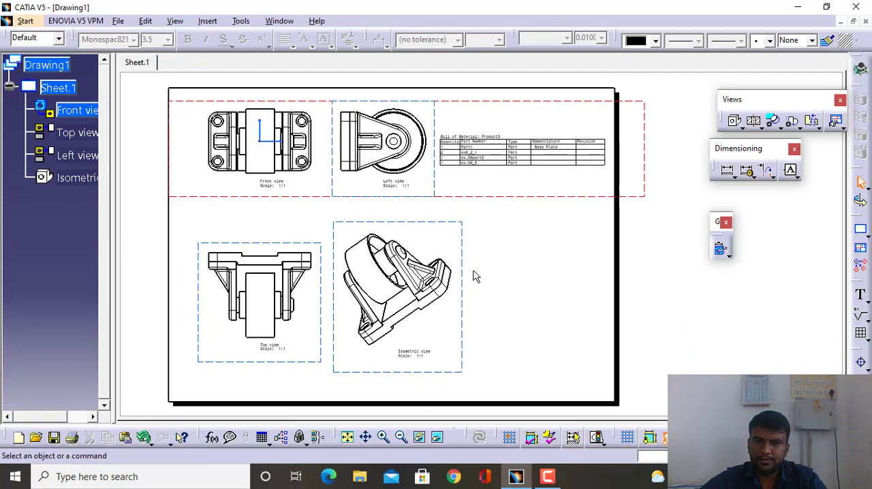
{"action": "left_click", "coordinate": [572, 437]}
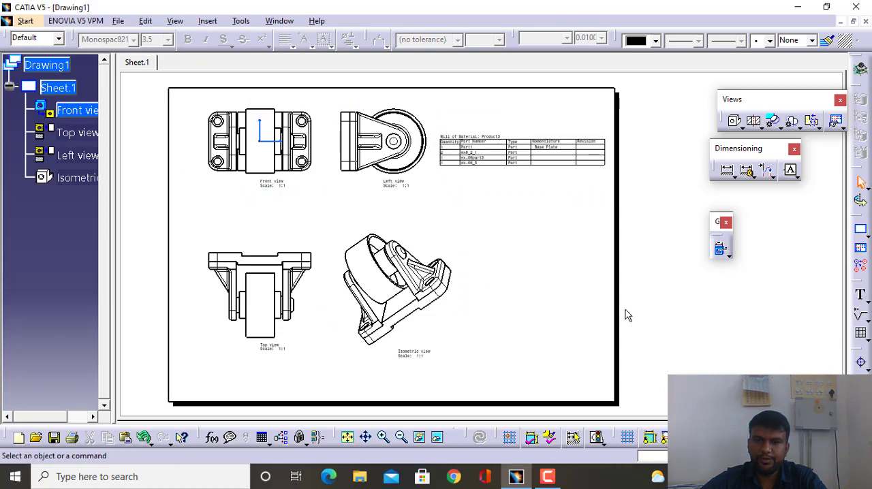
{"action": "mouse_move", "coordinate": [543, 275]}
{"action": "middle_mouse_down"}
{"action": "mouse_move", "coordinate": [556, 271]}
{"action": "mouse_move", "coordinate": [596, 295]}
{"action": "middle_mouse_up"}
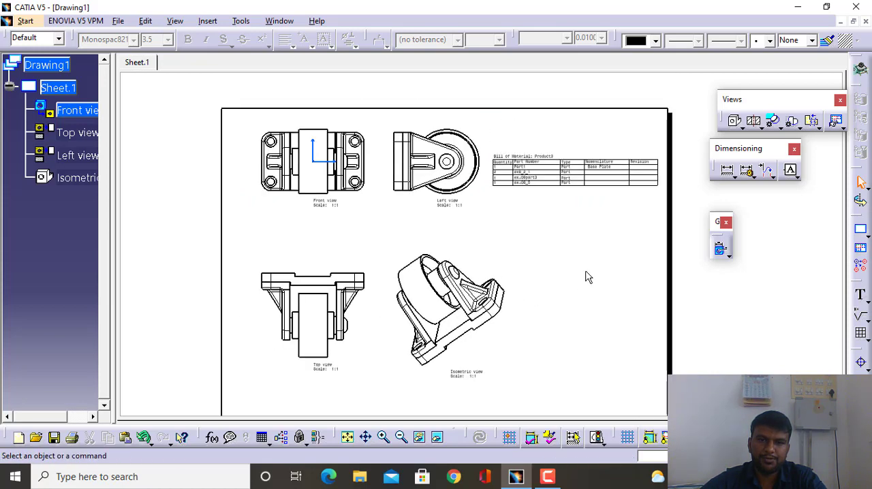
{"action": "middle_click_drag", "start_coordinate": [363, 271], "coordinate": [366, 218]}
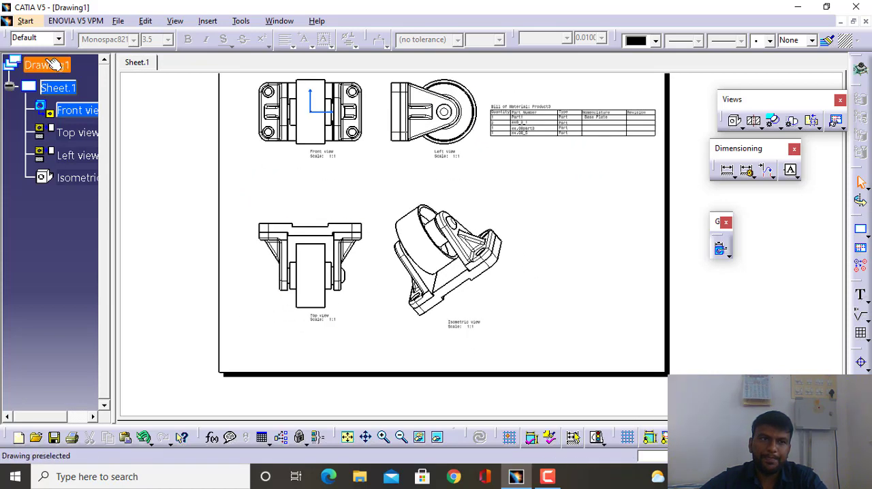
- Examine the file formats available for saving the drawing under Save As, and leave without saving
{"action": "left_click", "coordinate": [117, 21]}
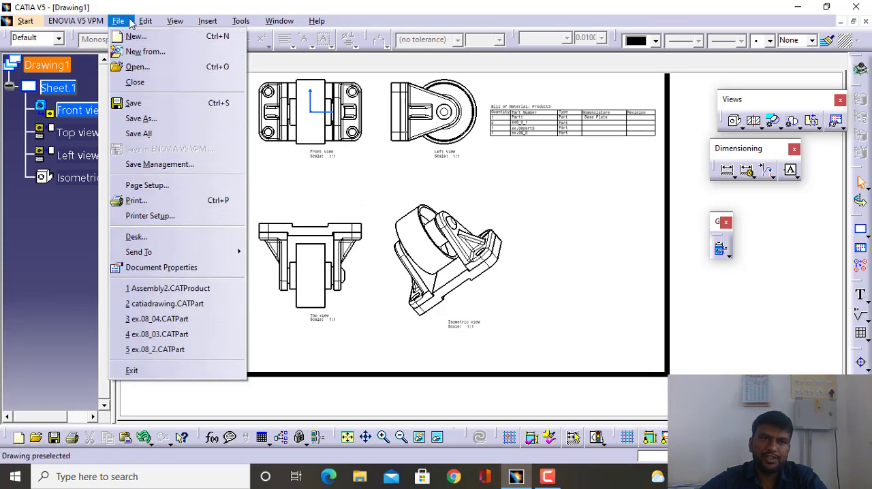
{"action": "left_click", "coordinate": [155, 120]}
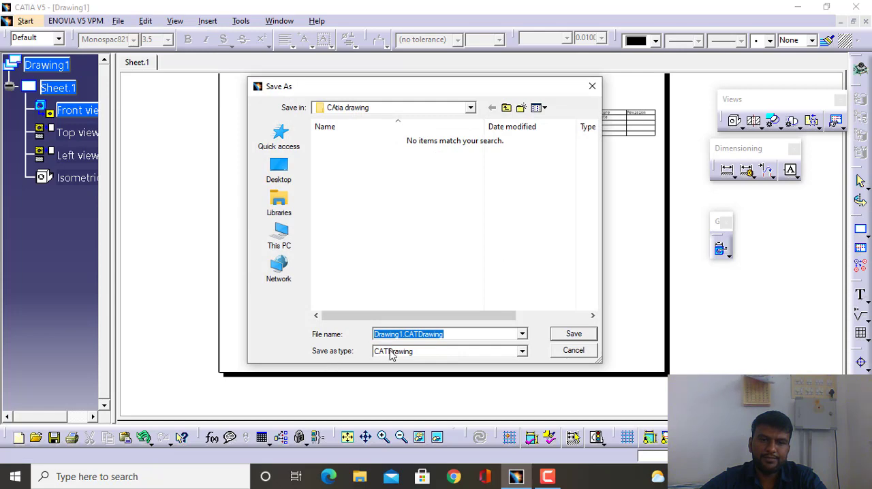
{"action": "left_click", "coordinate": [392, 351]}
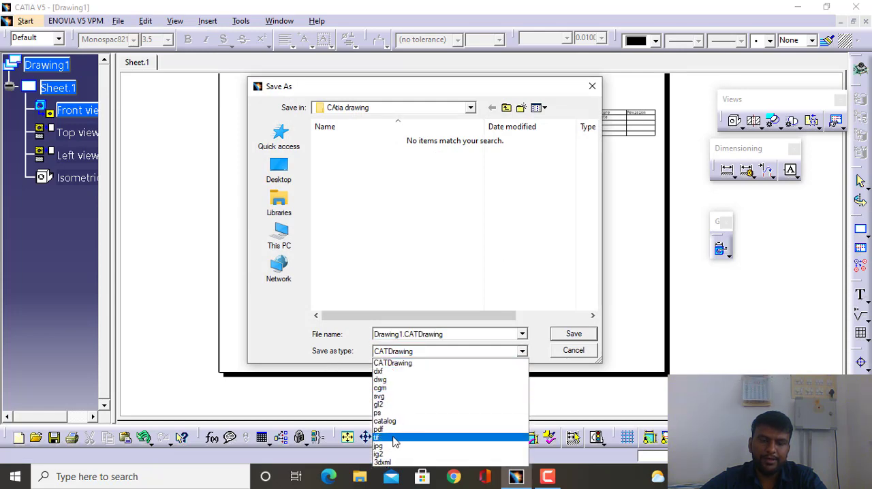
{"action": "left_click", "coordinate": [591, 397]}
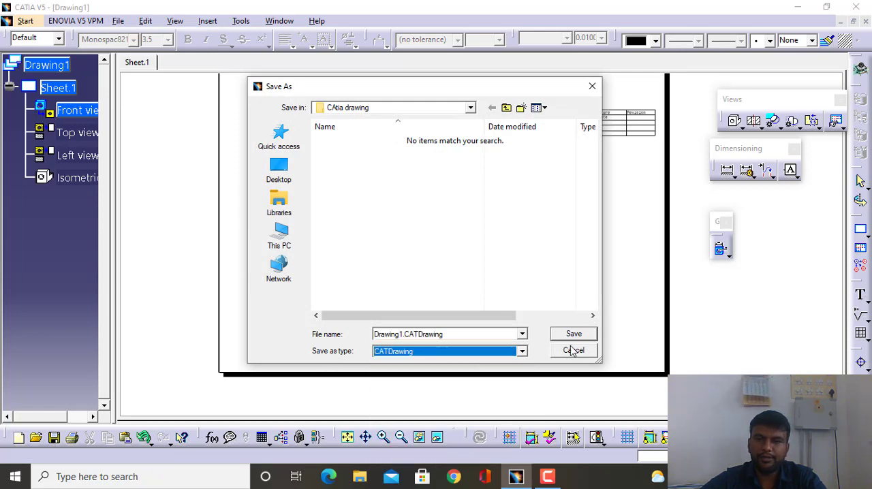
{"action": "left_click", "coordinate": [572, 350]}
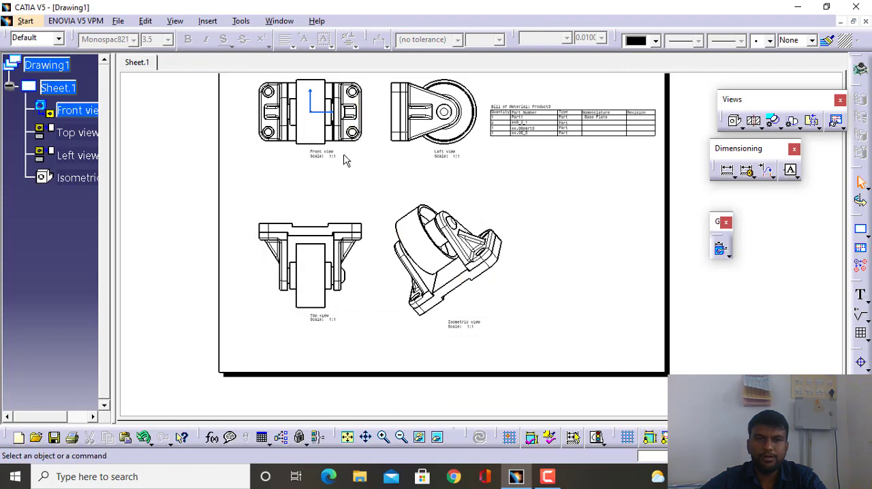
{"action": "middle_click_drag", "start_coordinate": [344, 155], "coordinate": [355, 168], "text": "ctrl"}
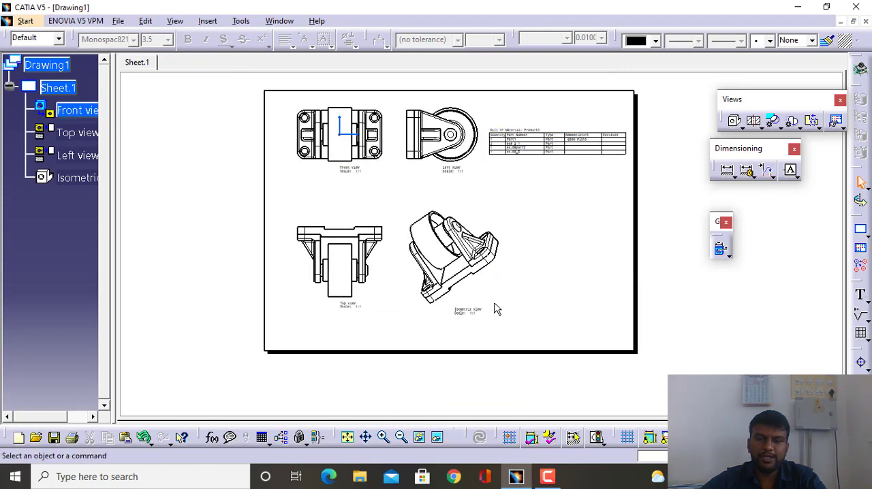
{"action": "middle_click_drag", "start_coordinate": [386, 213], "coordinate": [373, 202], "text": "ctrl"}
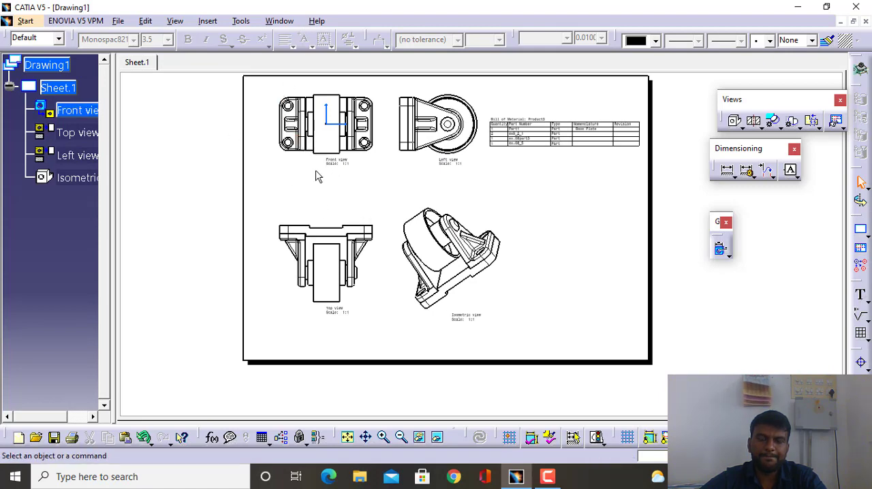
{"action": "middle_click_drag", "start_coordinate": [300, 182], "coordinate": [307, 197], "text": "ctrl"}
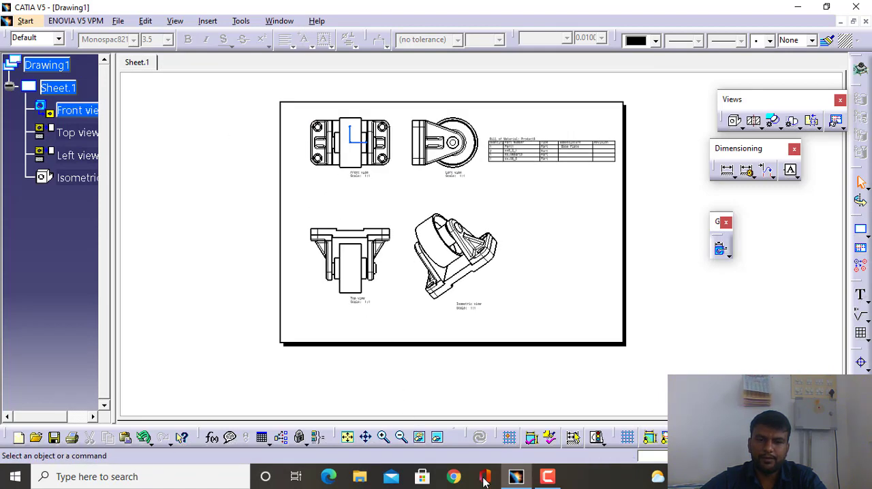